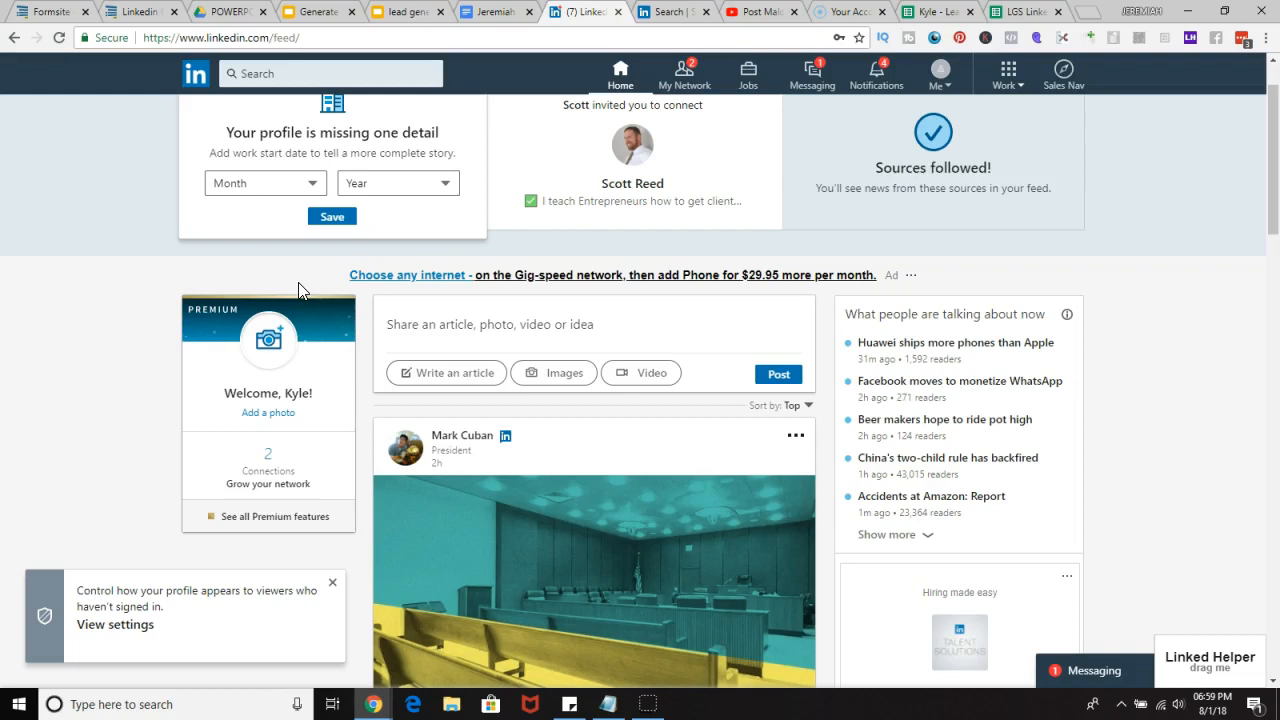
Step: Open My Network and check how many connections the account has
{"action": "scroll", "coordinate": [40, 648], "scroll_direction": "up", "scroll_amount": 1}
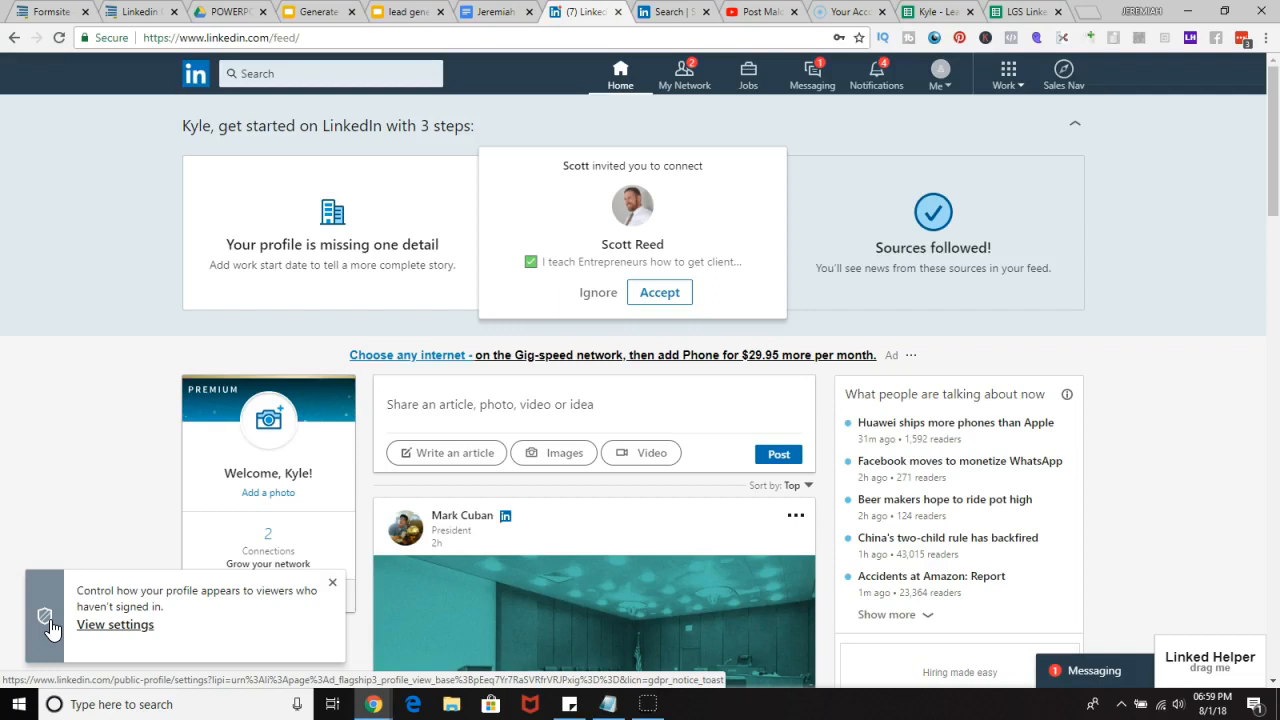
{"action": "scroll", "coordinate": [166, 494], "scroll_direction": "down", "scroll_amount": 1}
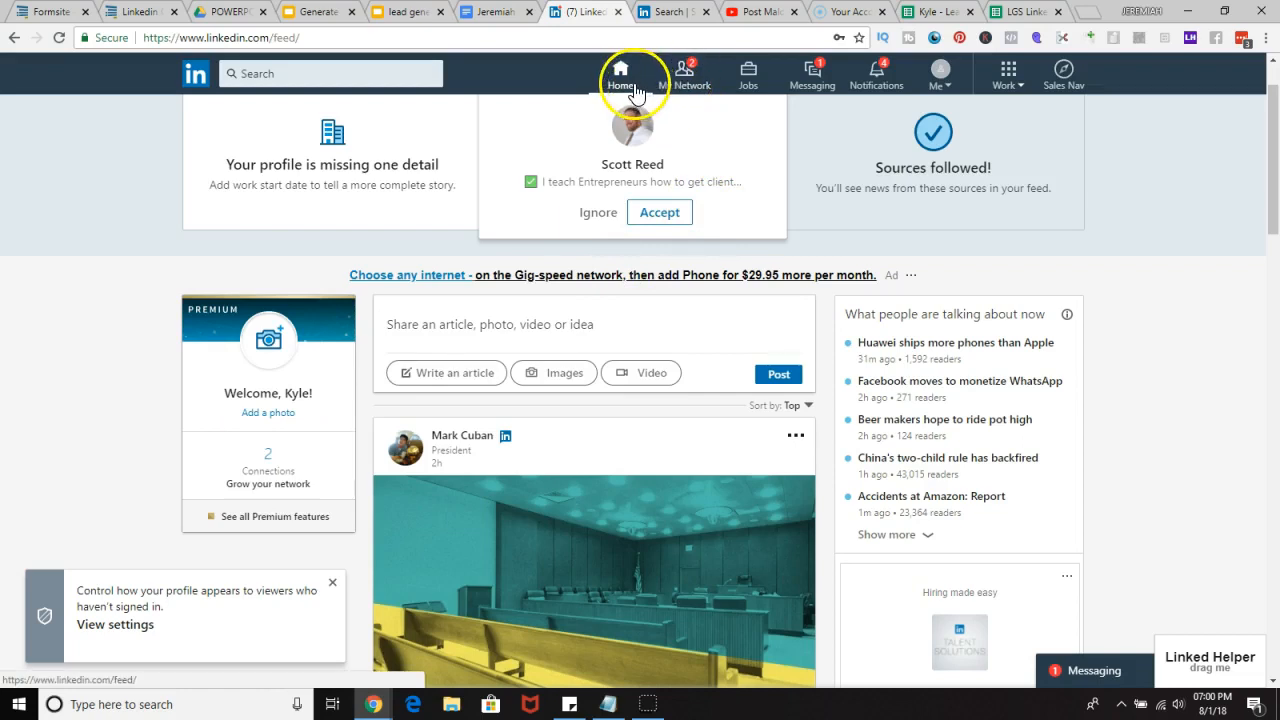
{"action": "left_click", "coordinate": [684, 80]}
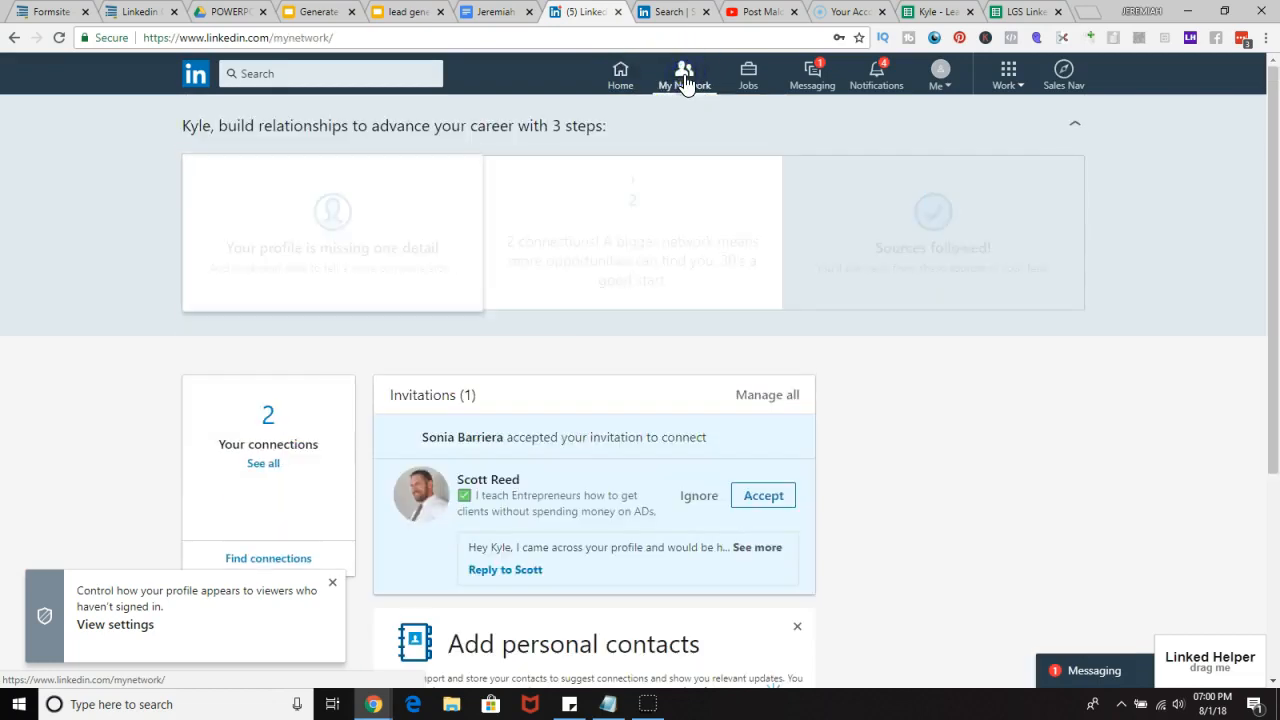
{"action": "scroll", "coordinate": [392, 333], "scroll_direction": "down", "scroll_amount": 2}
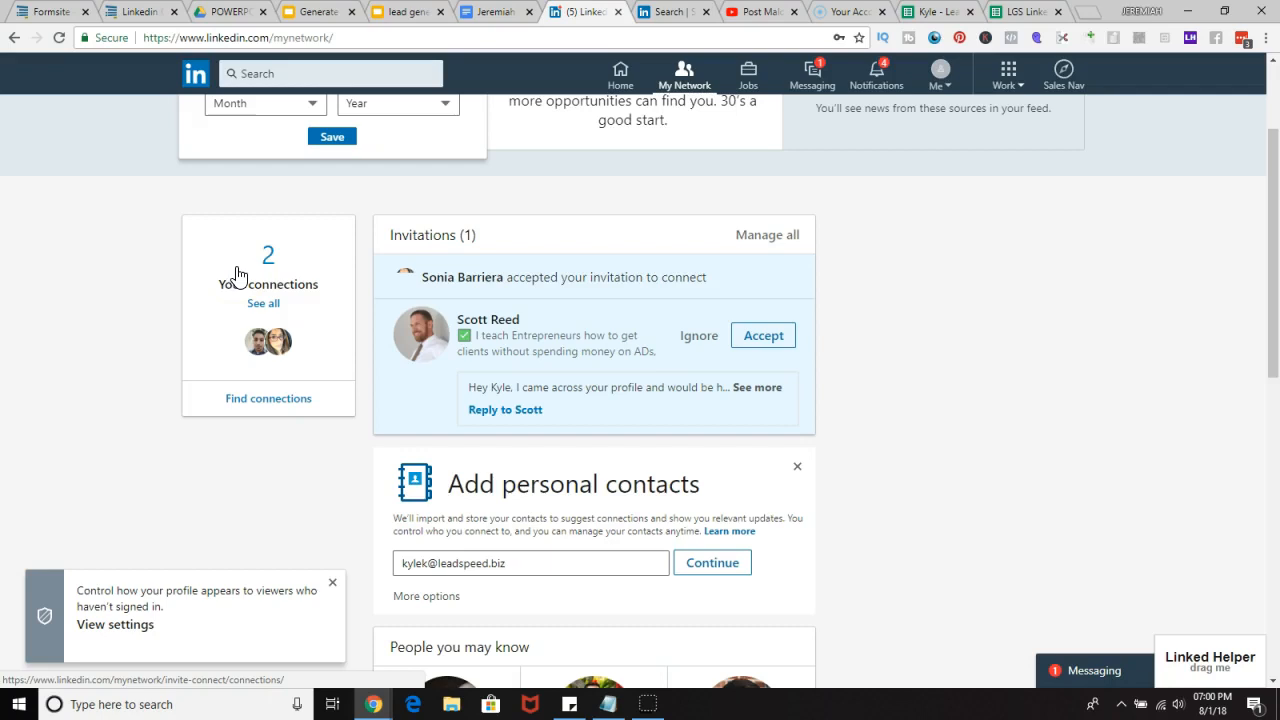
{"action": "left_click", "coordinate": [273, 402]}
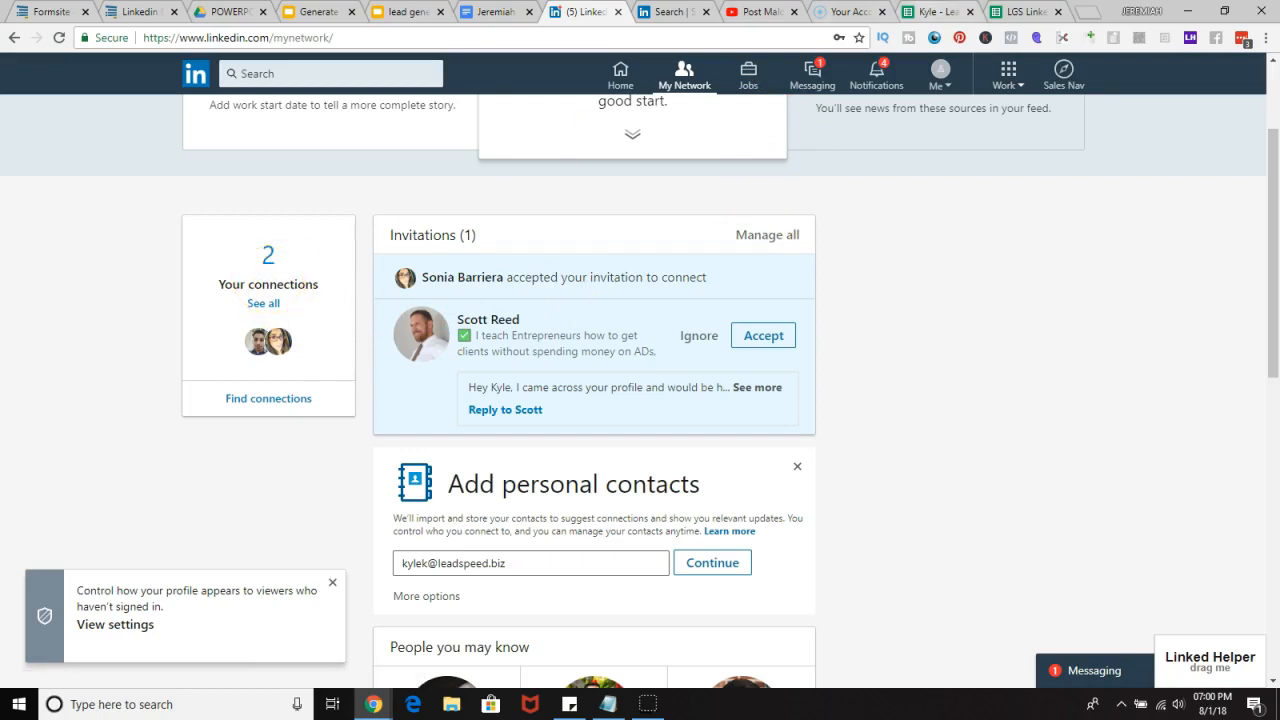
Step: Enter 2 as the LinkedIn Network Size for campaign 1 in the tracking sheet
{"action": "left_click", "coordinate": [930, 12]}
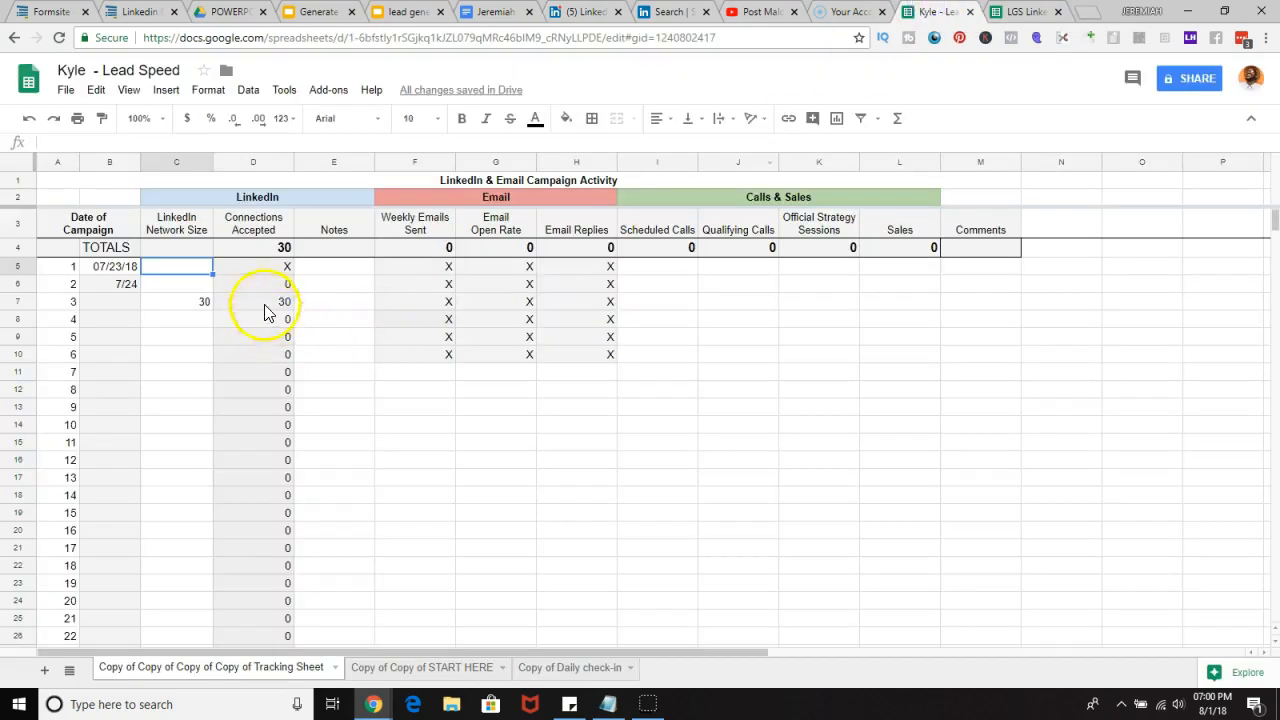
{"action": "double_click", "coordinate": [193, 265]}
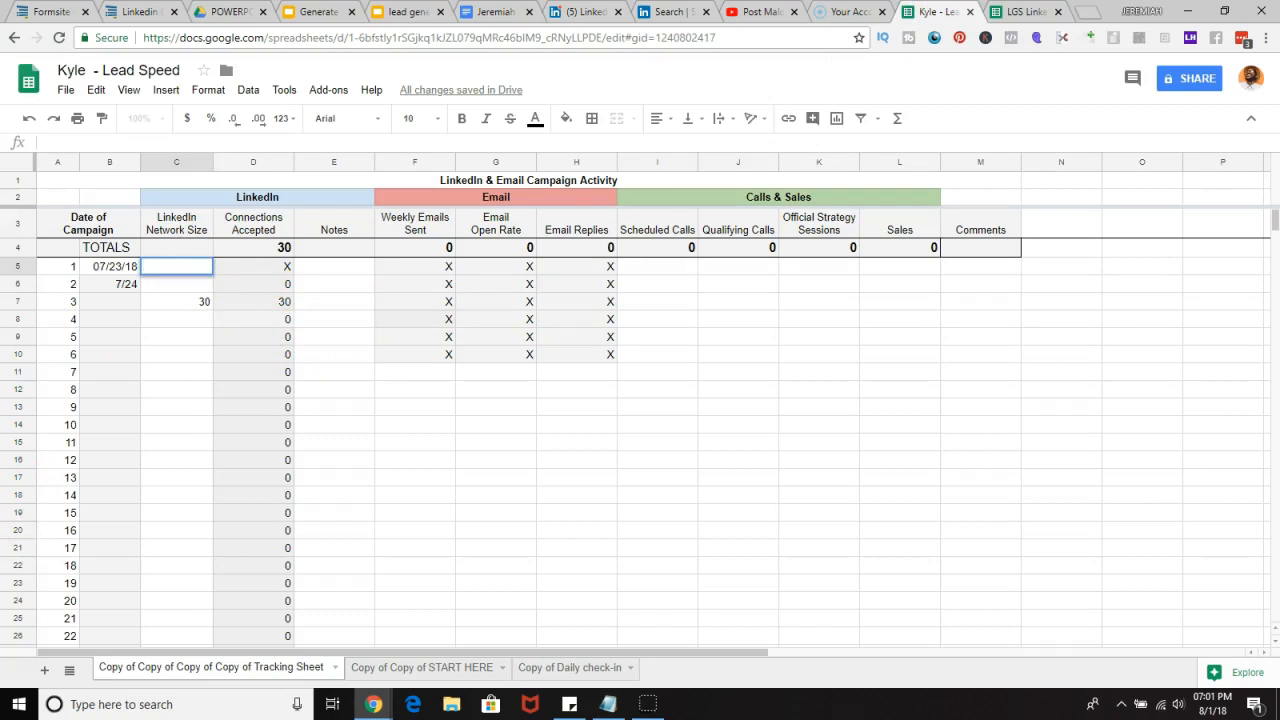
{"action": "type", "text": "2"}
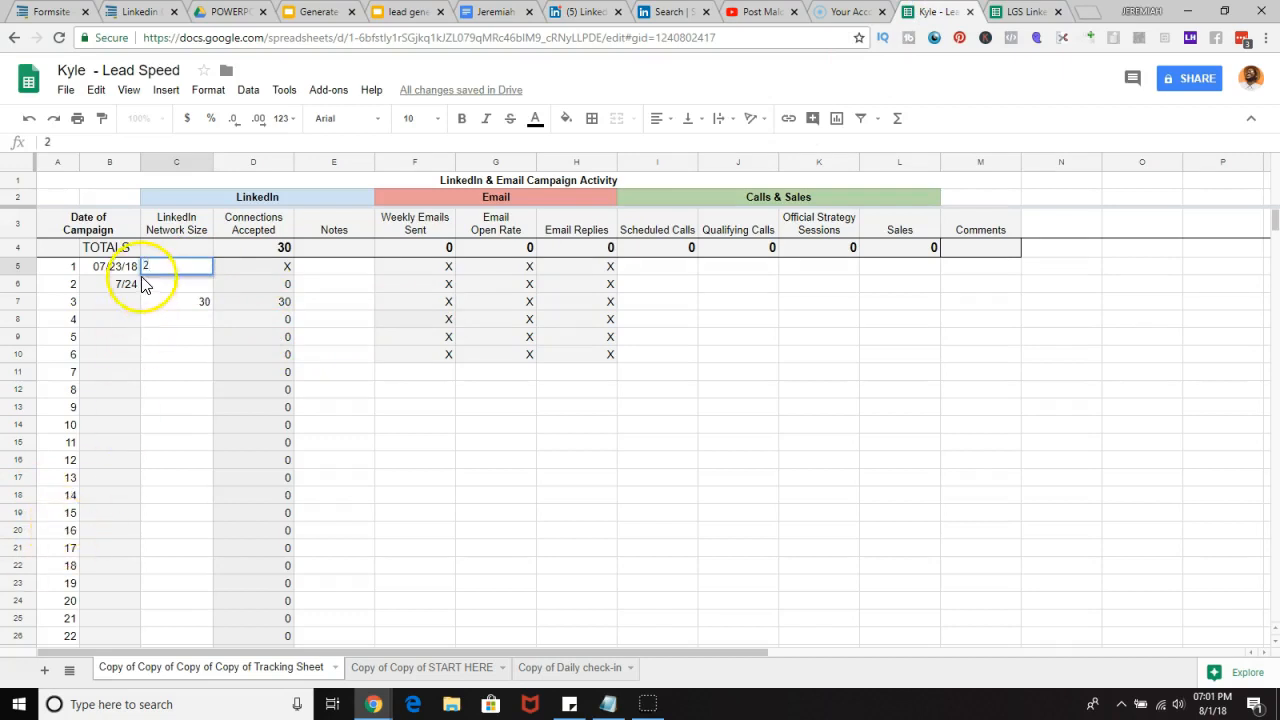
{"action": "left_click", "coordinate": [216, 303]}
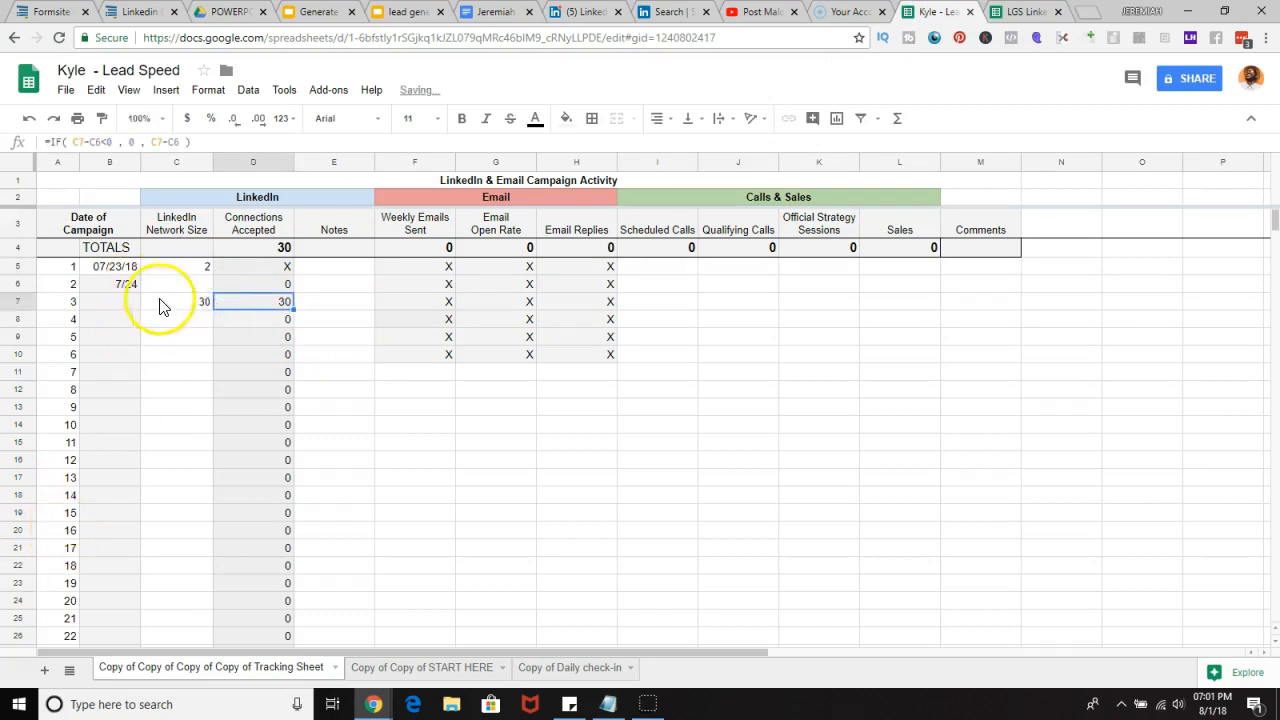
Step: Replace campaign 1's Date of Campaign with 08/12018
{"action": "left_click", "coordinate": [115, 266]}
{"action": "double_click", "coordinate": [115, 266]}
{"action": "key", "text": "BackSpace"}
{"action": "key", "text": "BackSpace"}
{"action": "key", "text": "BackSpace"}
{"action": "key", "text": "BackSpace"}
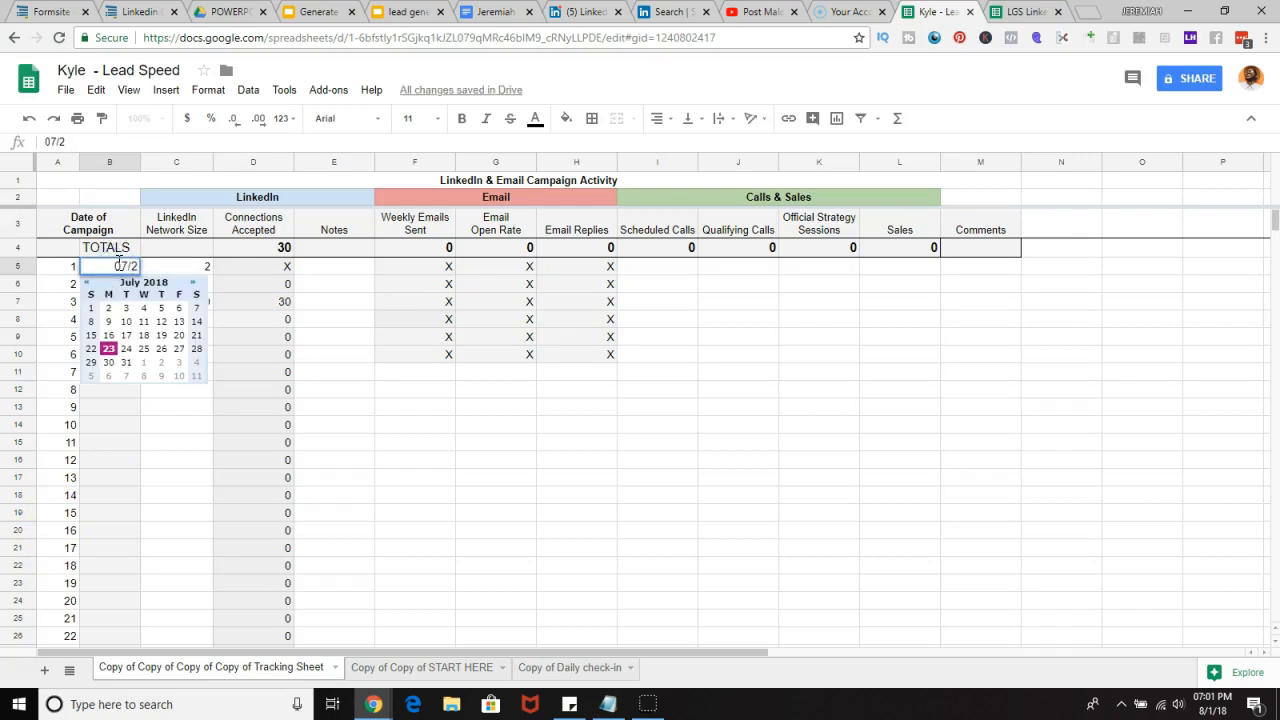
{"action": "key", "text": "BackSpace"}
{"action": "key", "text": "BackSpace"}
{"action": "key", "text": "BackSpace"}
{"action": "type", "text": "8/12018"}
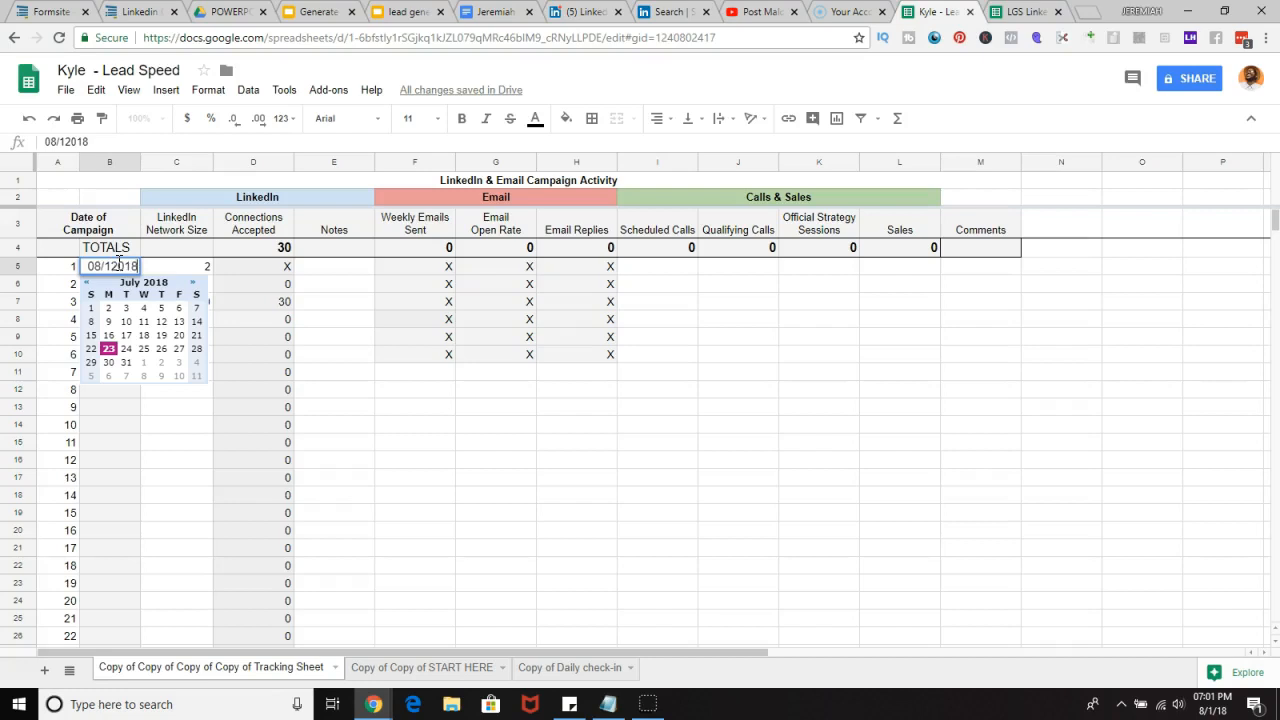
{"action": "left_click", "coordinate": [268, 283]}
Step: Clear the Date of Campaign for campaign 2
{"action": "left_click", "coordinate": [128, 285]}
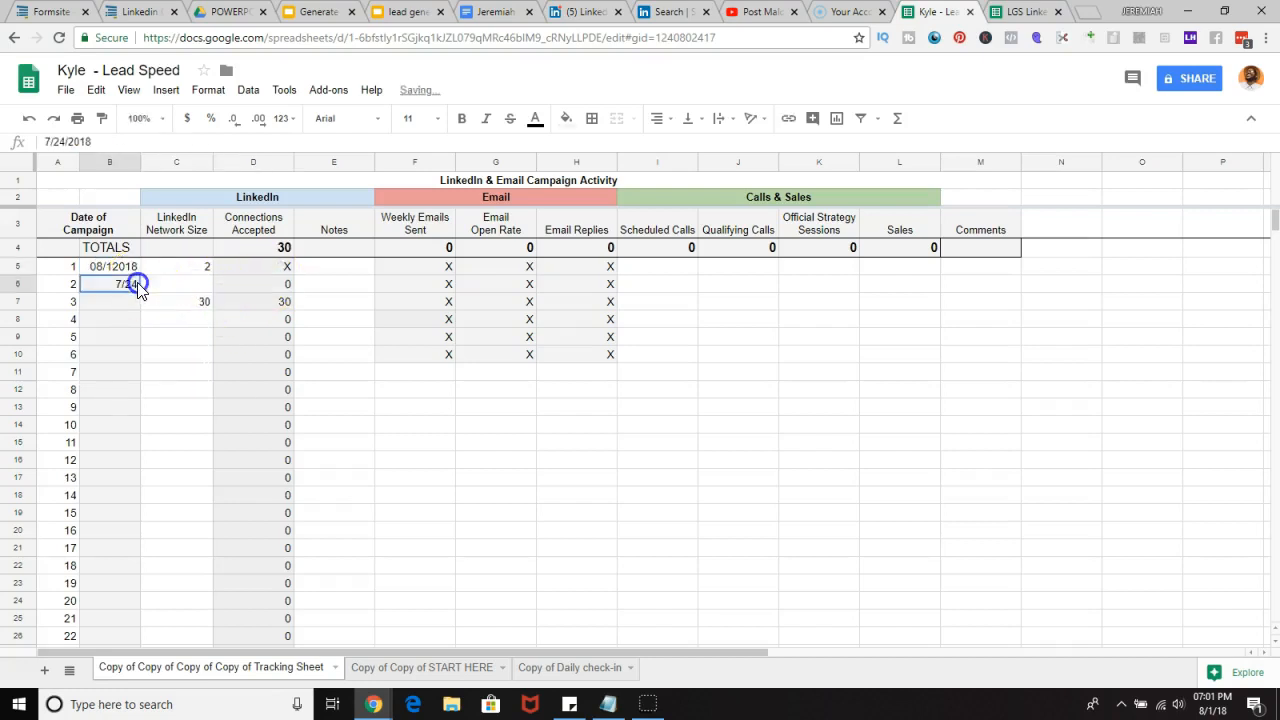
{"action": "double_click", "coordinate": [133, 284]}
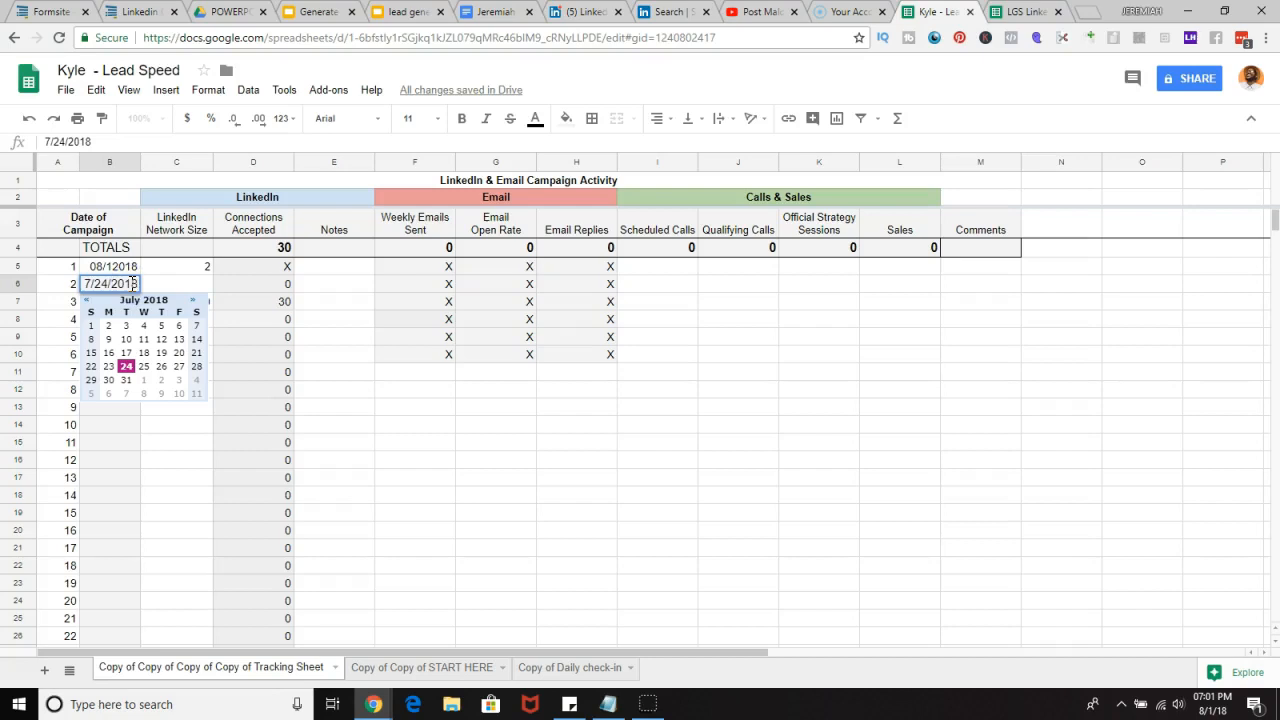
{"action": "left_click_drag", "start_coordinate": [93, 284], "coordinate": [173, 303]}
{"action": "key", "text": "BackSpace"}
{"action": "key", "text": "BackSpace"}
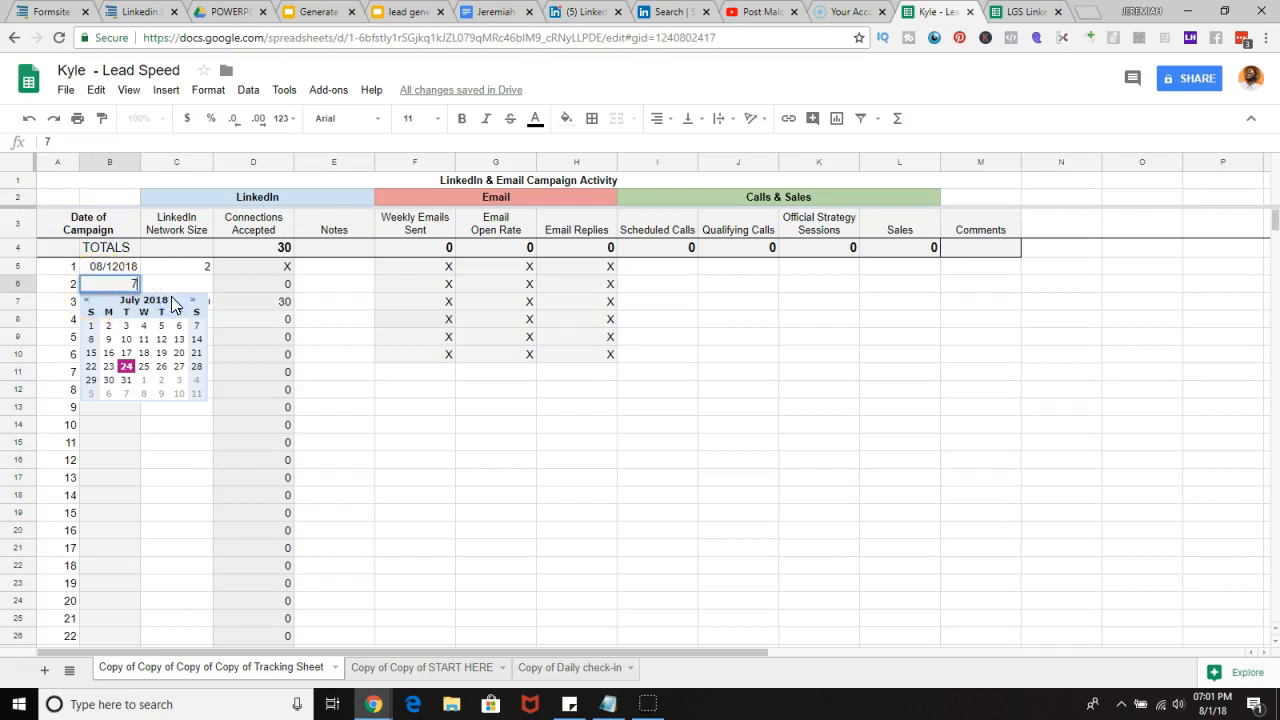
{"action": "left_click", "coordinate": [218, 282]}
Step: Clear campaign 3's LinkedIn Network Size value
{"action": "left_click", "coordinate": [196, 301]}
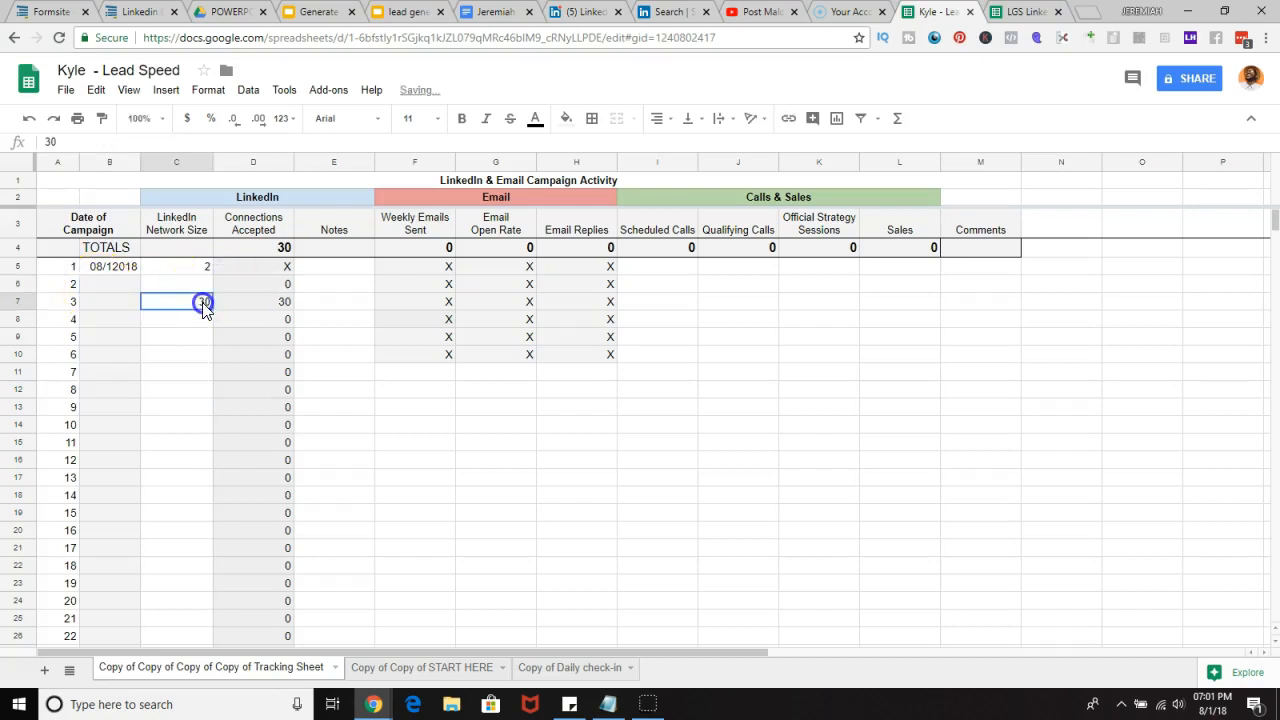
{"action": "key", "text": "Delete"}
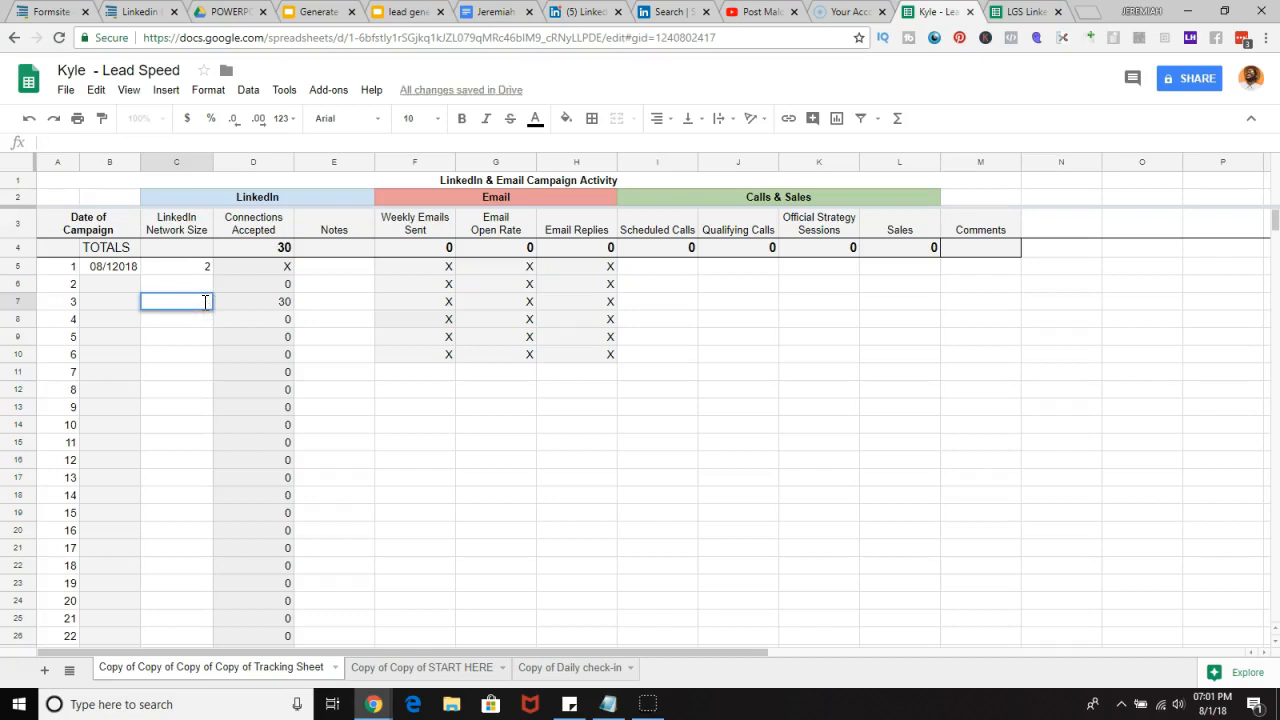
{"action": "left_click", "coordinate": [240, 270]}
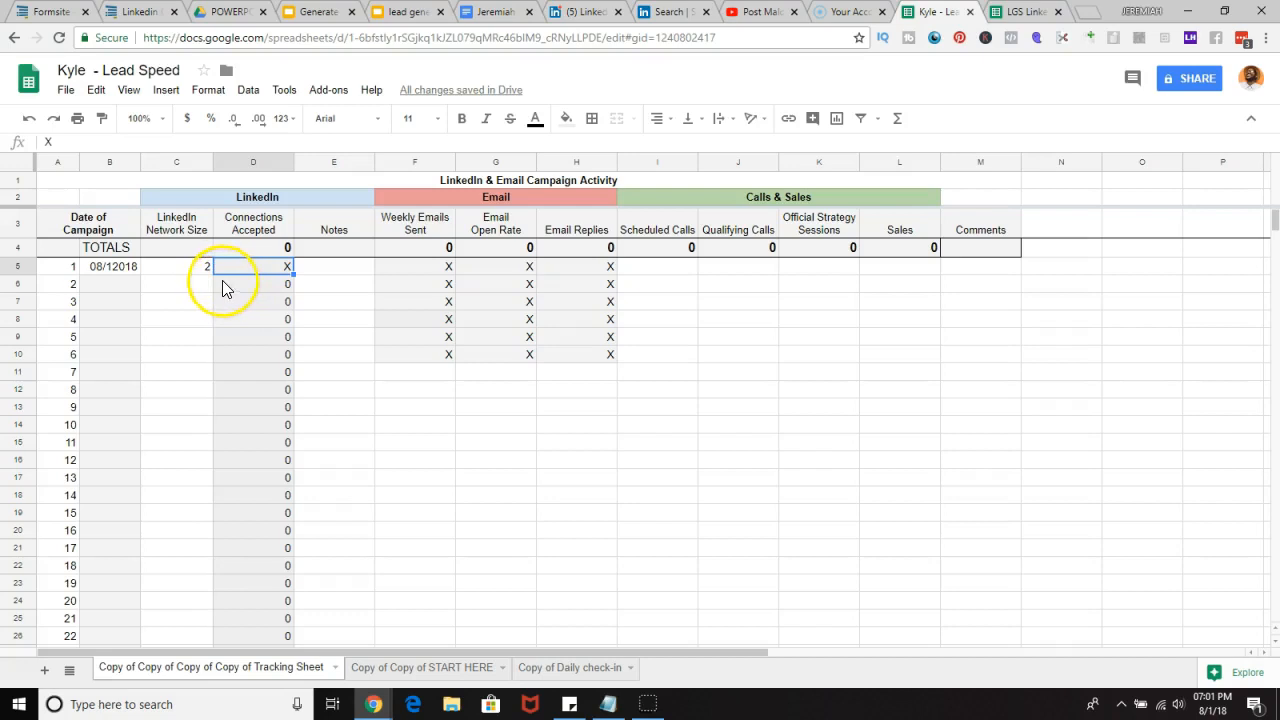
Step: Enter 30 as the LinkedIn Network Size for campaign 3
{"action": "left_click", "coordinate": [552, 12]}
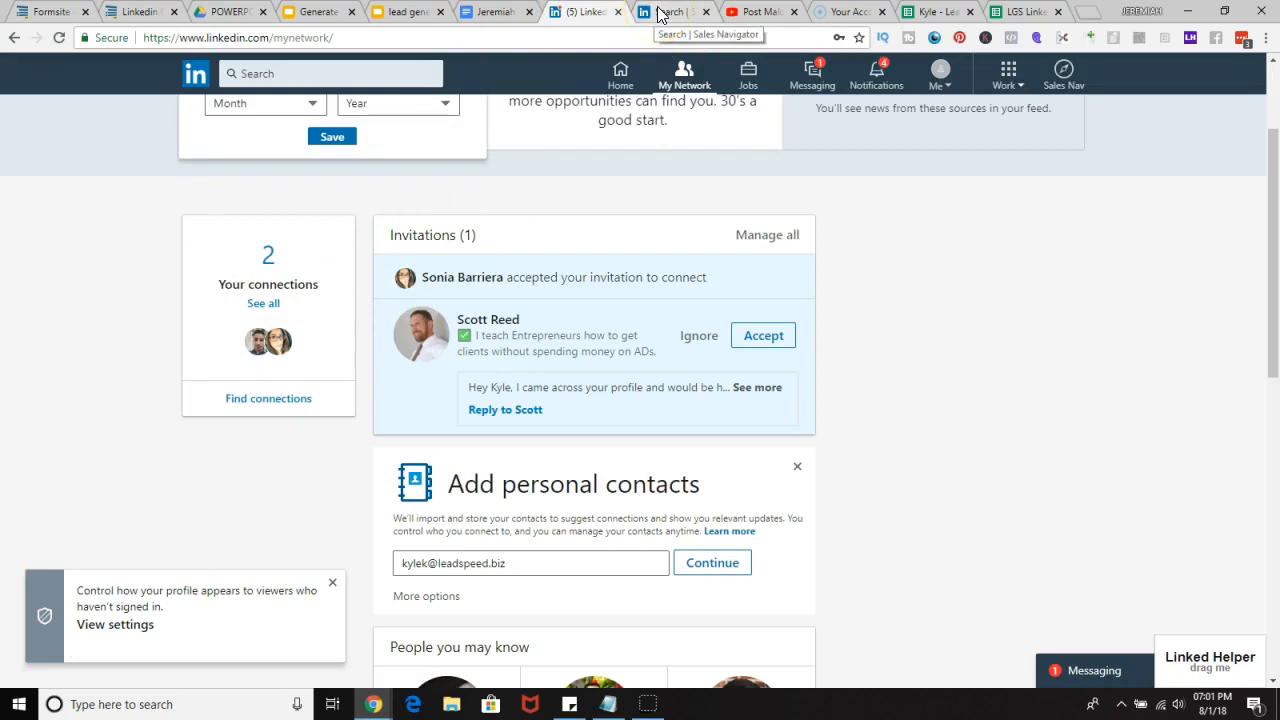
{"action": "left_click", "coordinate": [929, 12]}
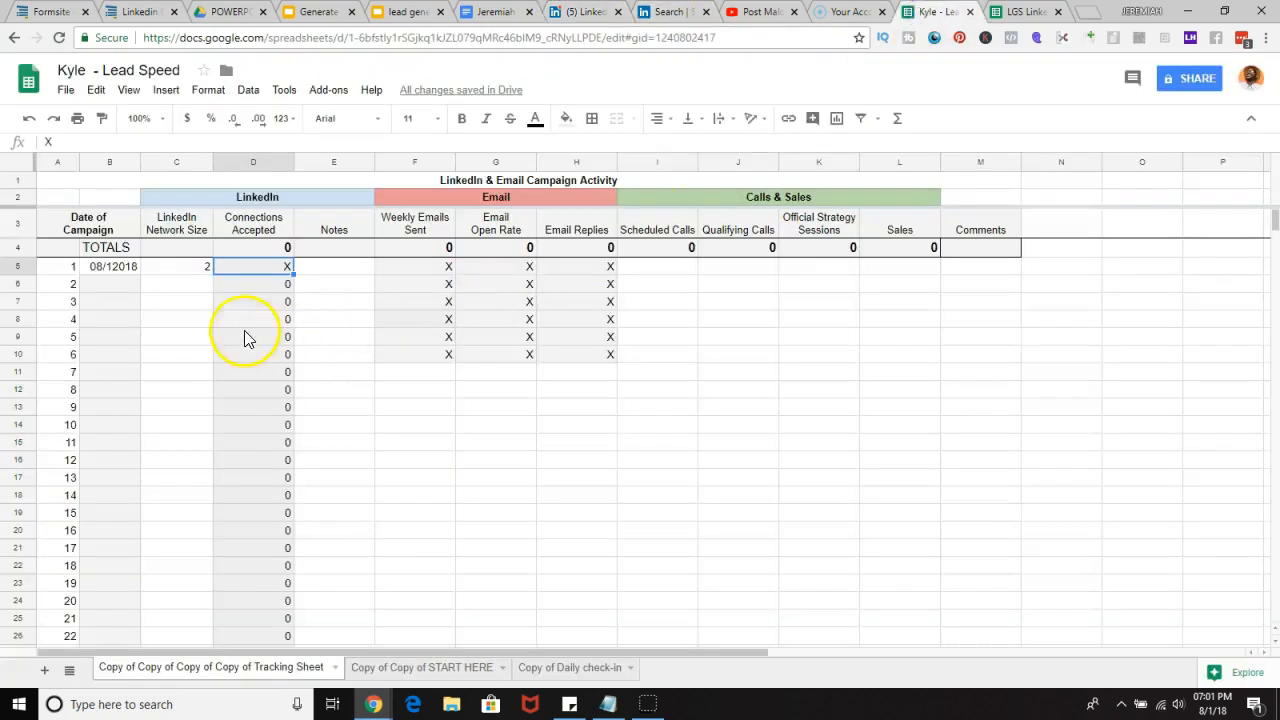
{"action": "left_click", "coordinate": [194, 282]}
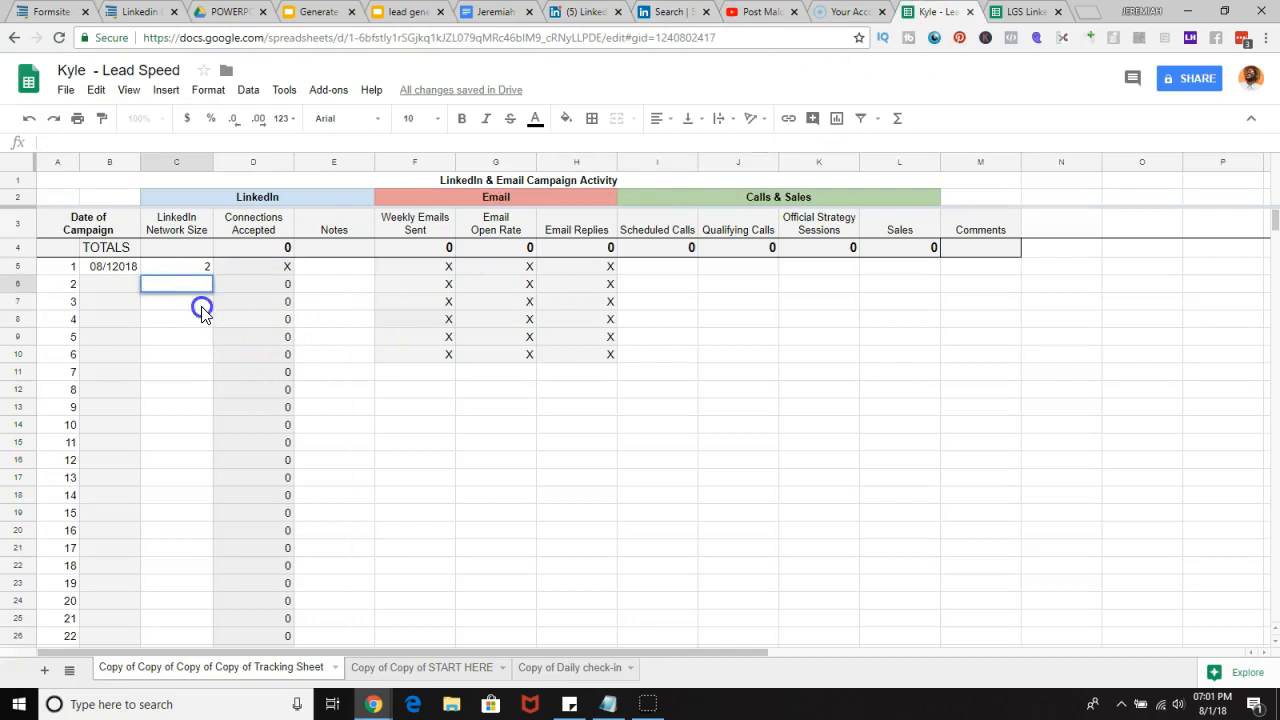
{"action": "left_click", "coordinate": [201, 304]}
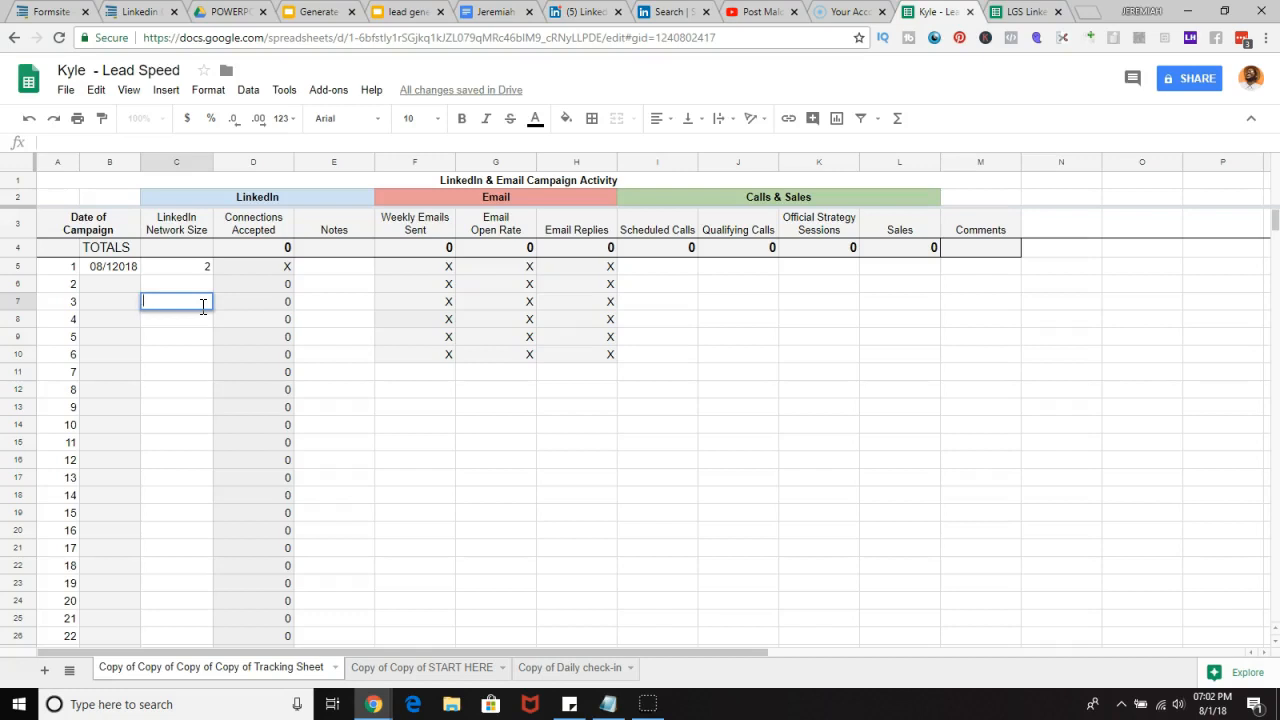
{"action": "type", "text": "30"}
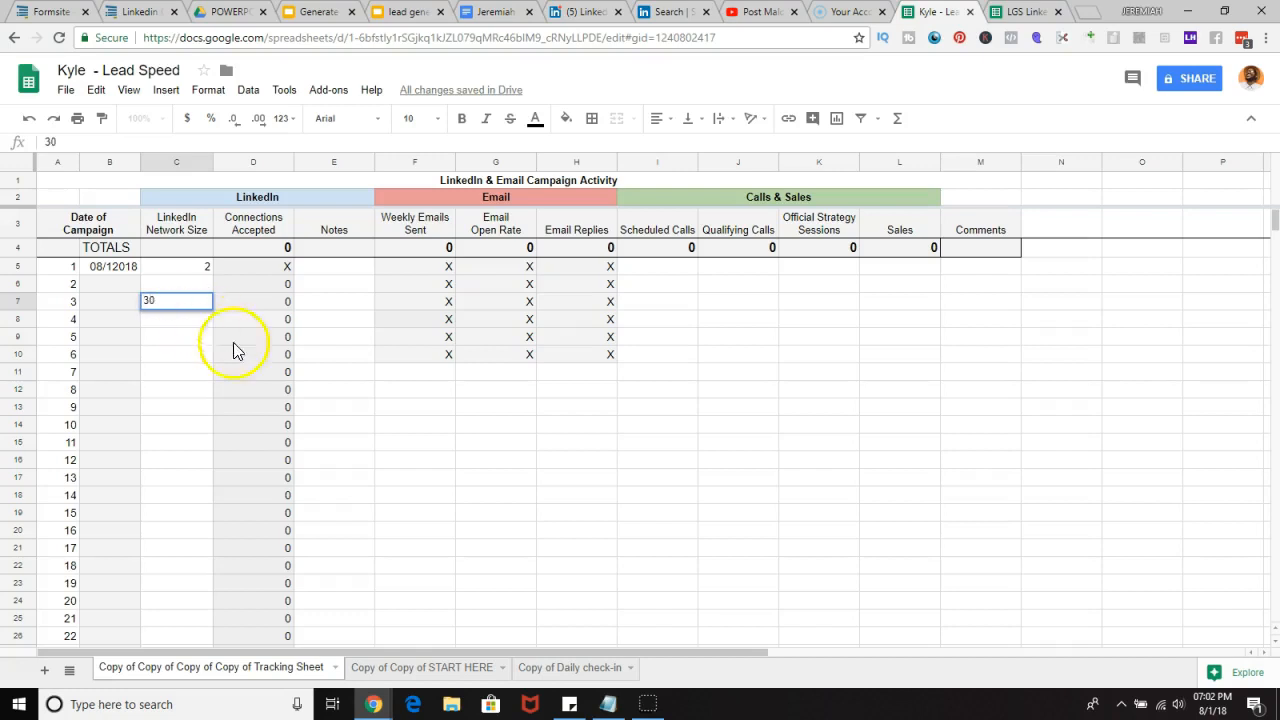
{"action": "left_click", "coordinate": [329, 318]}
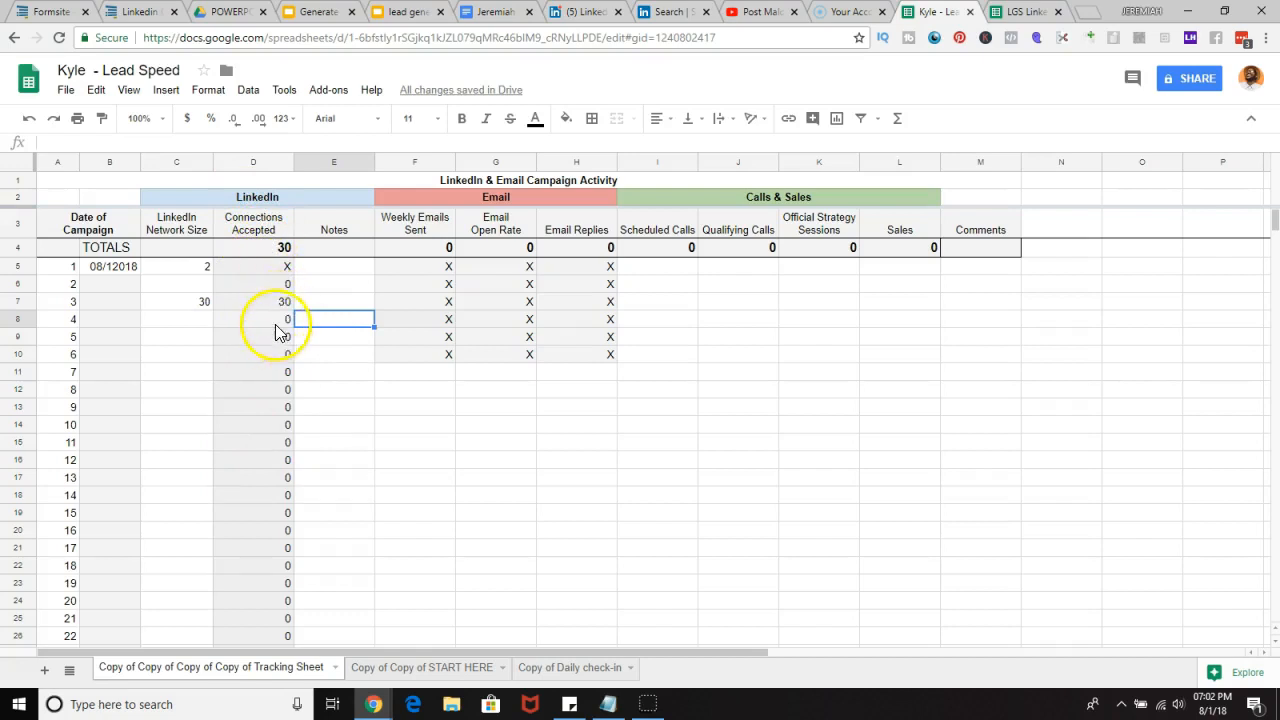
Step: Enter 50 as the LinkedIn Network Size for campaign 4
{"action": "double_click", "coordinate": [202, 332]}
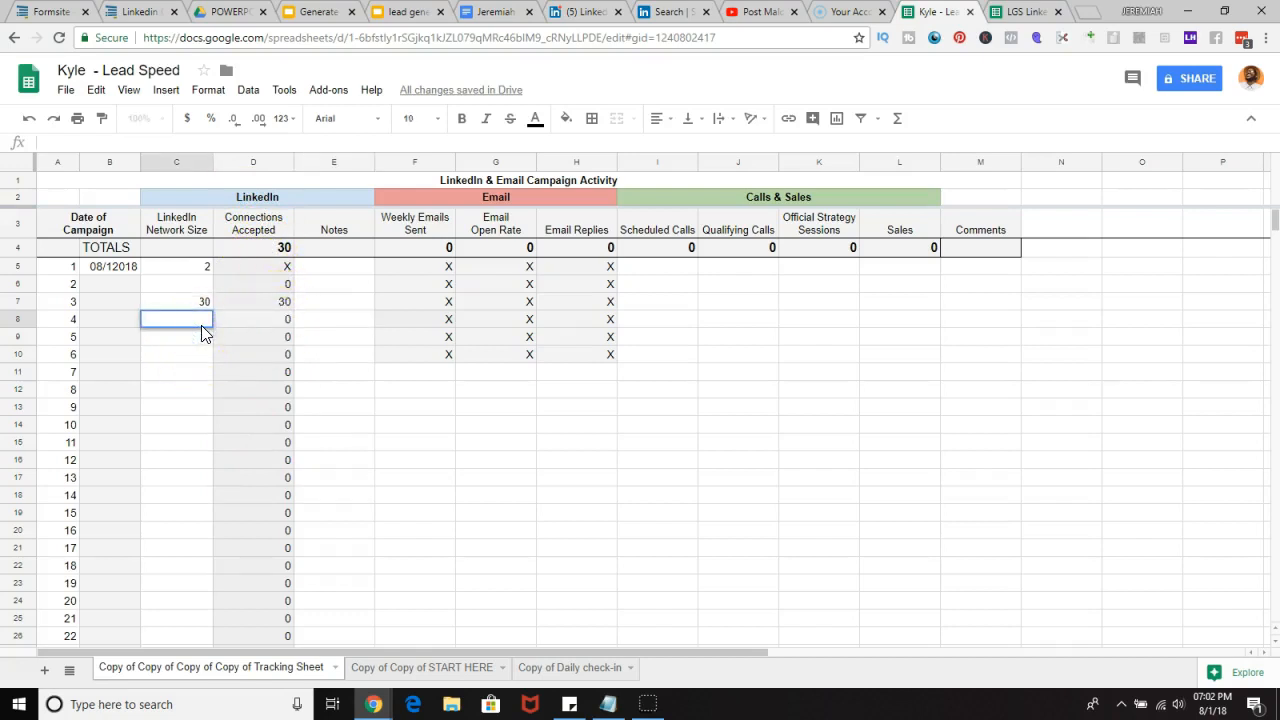
{"action": "type", "text": "3"}
{"action": "key", "text": "BackSpace"}
{"action": "type", "text": "50"}
{"action": "left_click", "coordinate": [263, 321]}
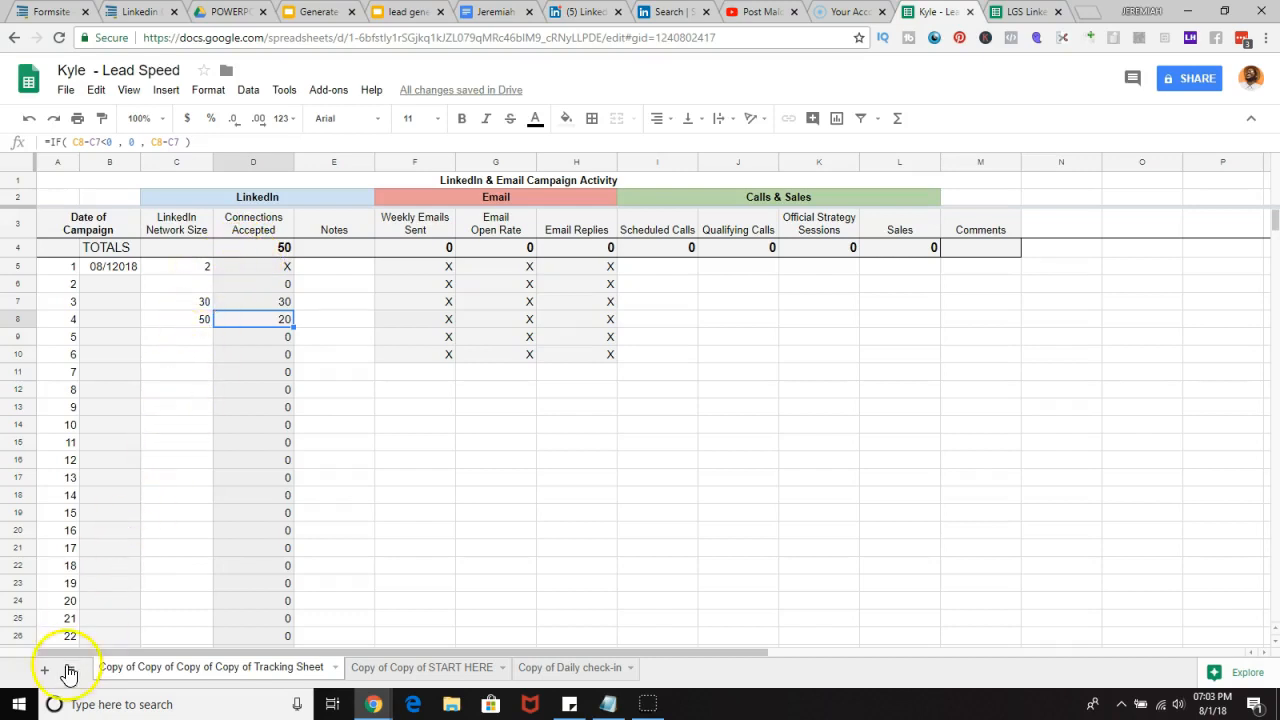
Step: Open the Copy of Daily check-in sheet and examine its Notes/Questions/Tasks cells
{"action": "left_click", "coordinate": [35, 654]}
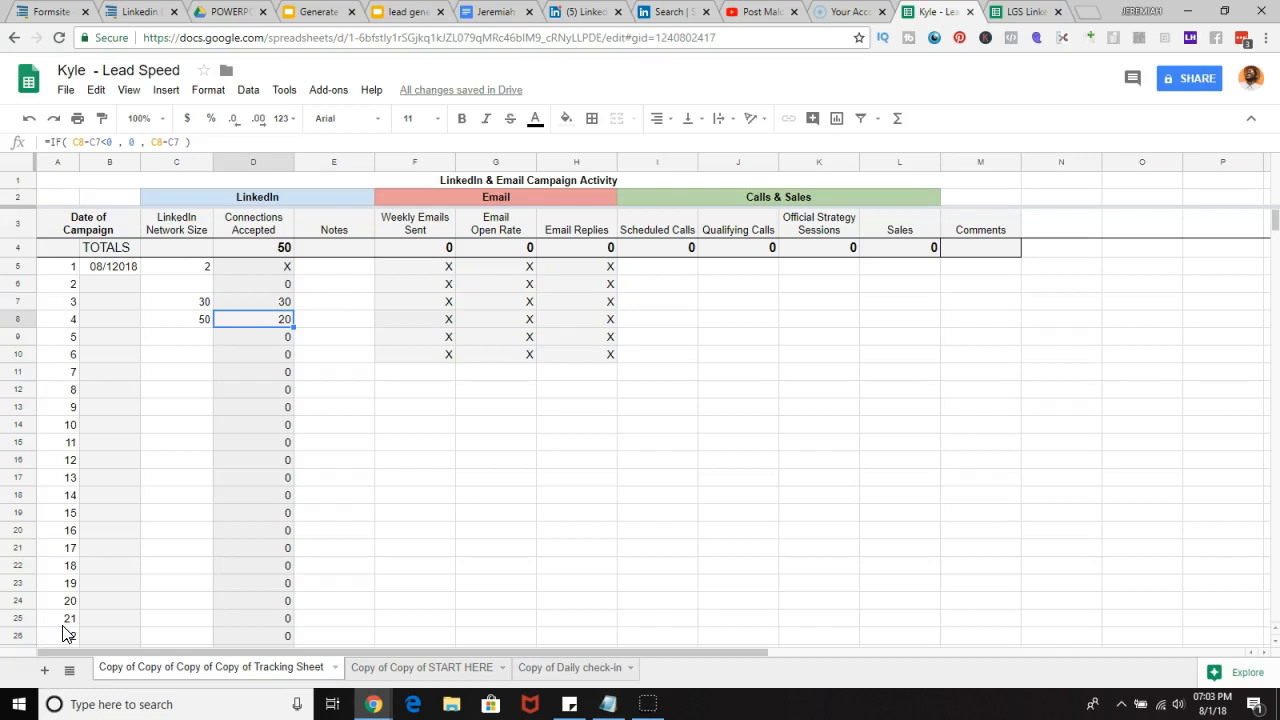
{"action": "left_click", "coordinate": [551, 676]}
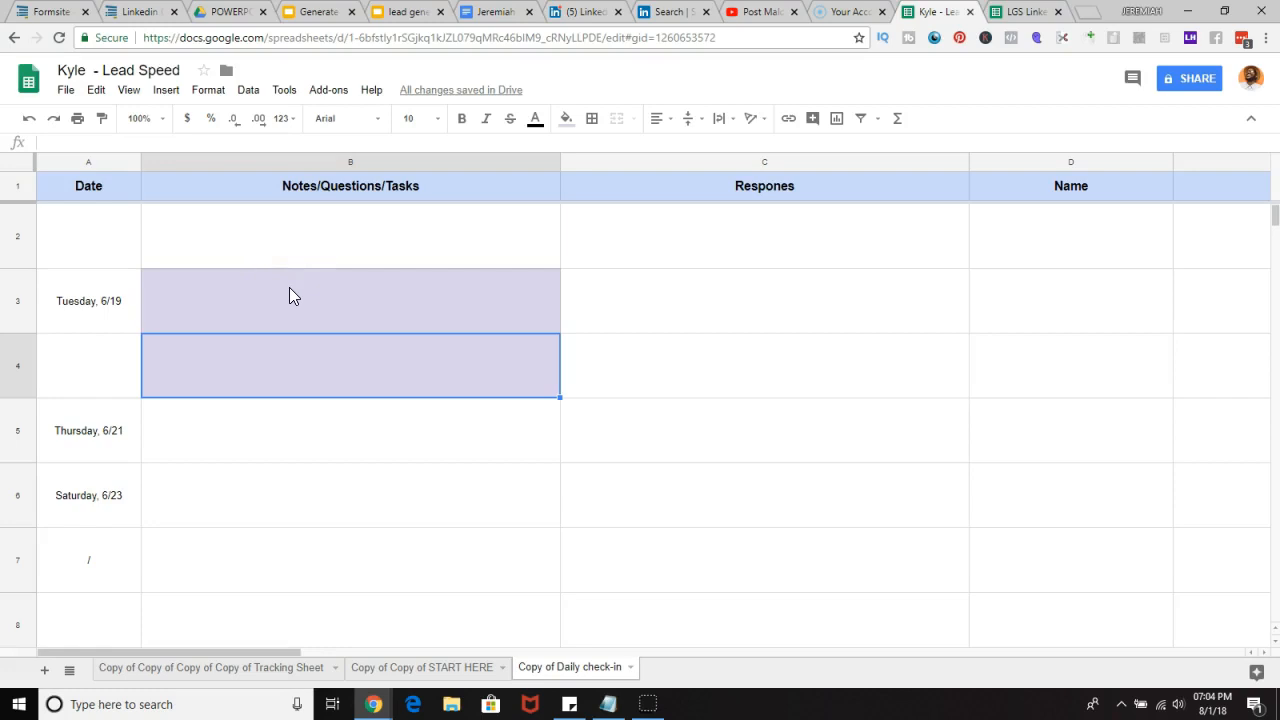
{"action": "double_click", "coordinate": [289, 292]}
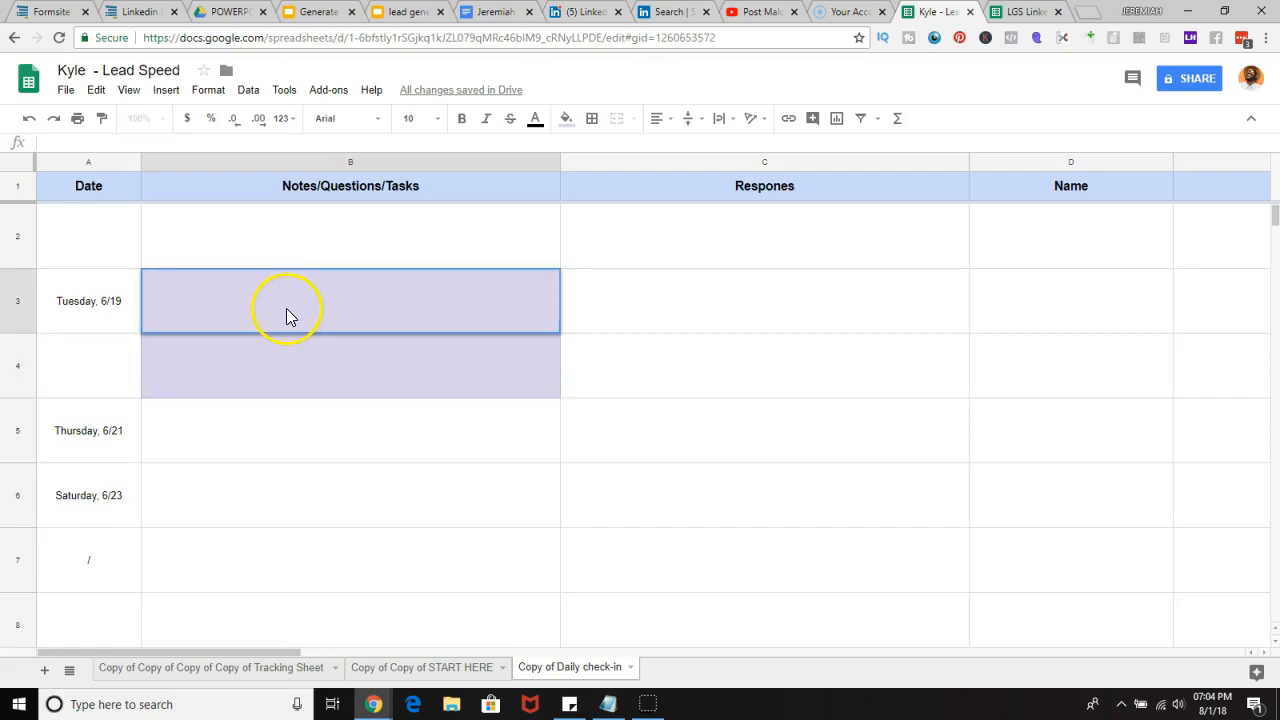
{"action": "left_click", "coordinate": [286, 313]}
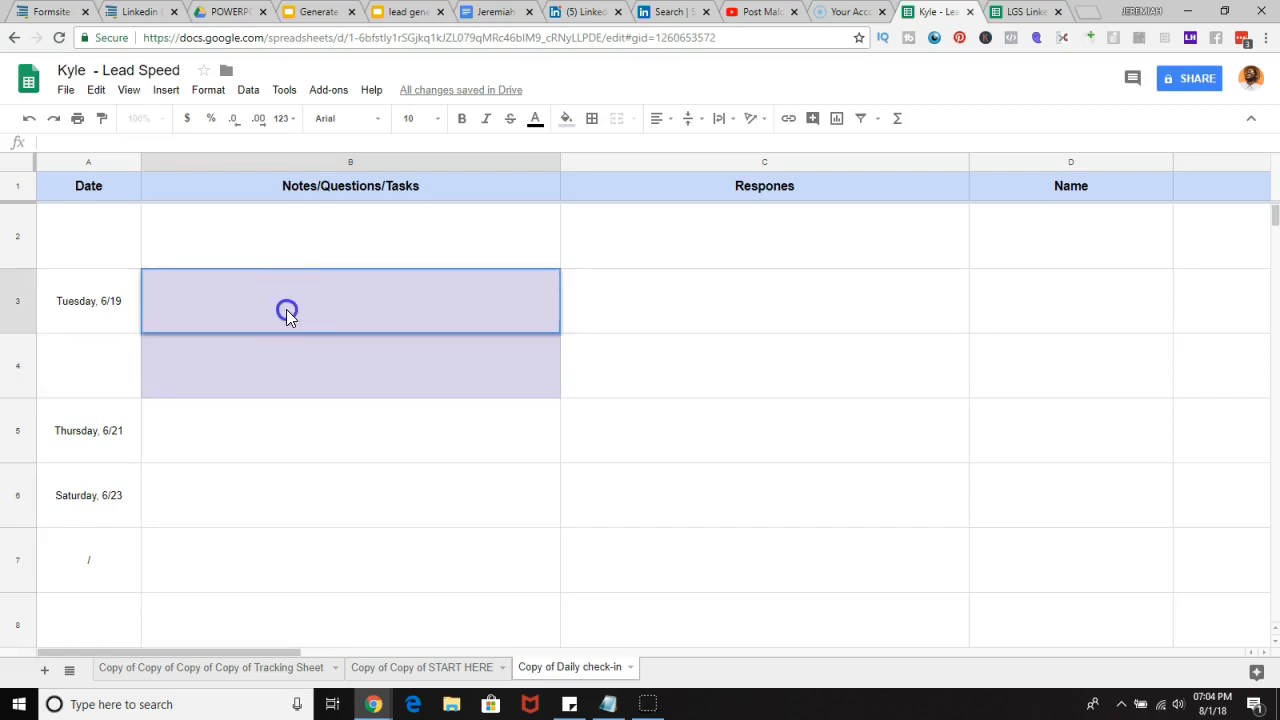
{"action": "left_click", "coordinate": [281, 362]}
{"action": "double_click", "coordinate": [281, 362]}
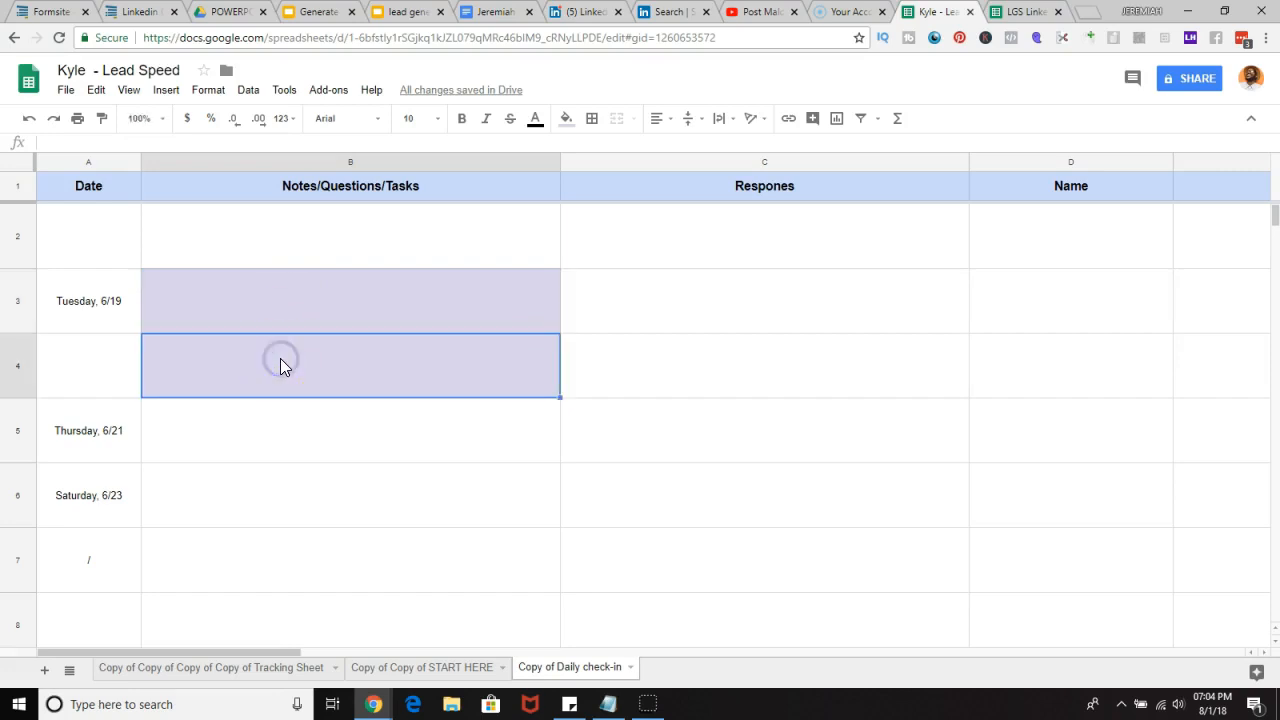
{"action": "double_click", "coordinate": [270, 316]}
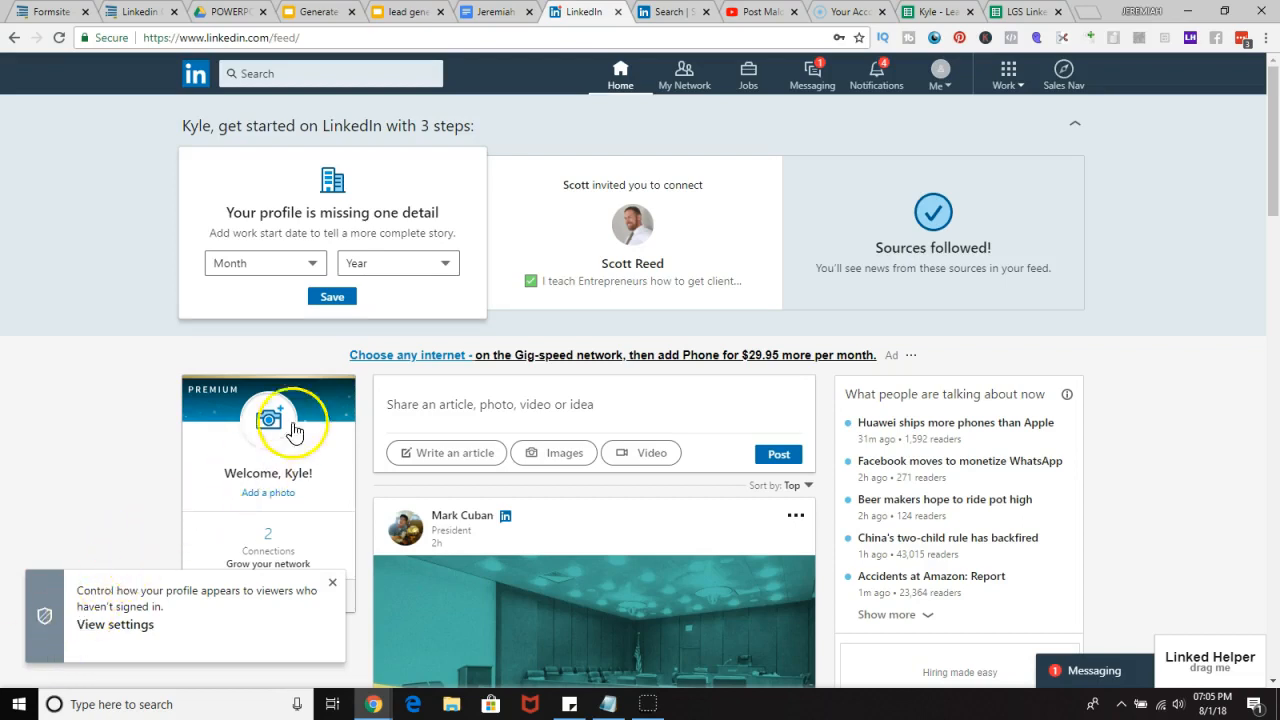
Step: Open Sales Navigator from the LinkedIn home page
{"action": "mouse_move", "coordinate": [620, 210]}
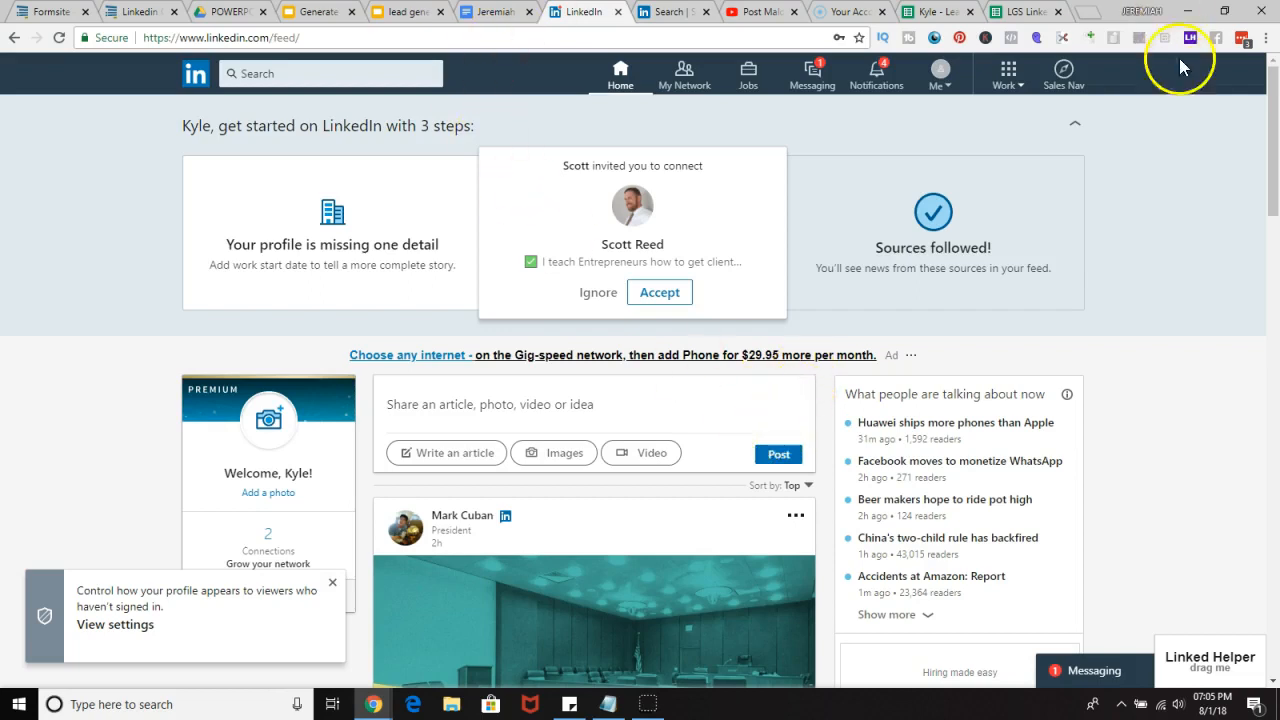
{"action": "left_click", "coordinate": [1062, 72]}
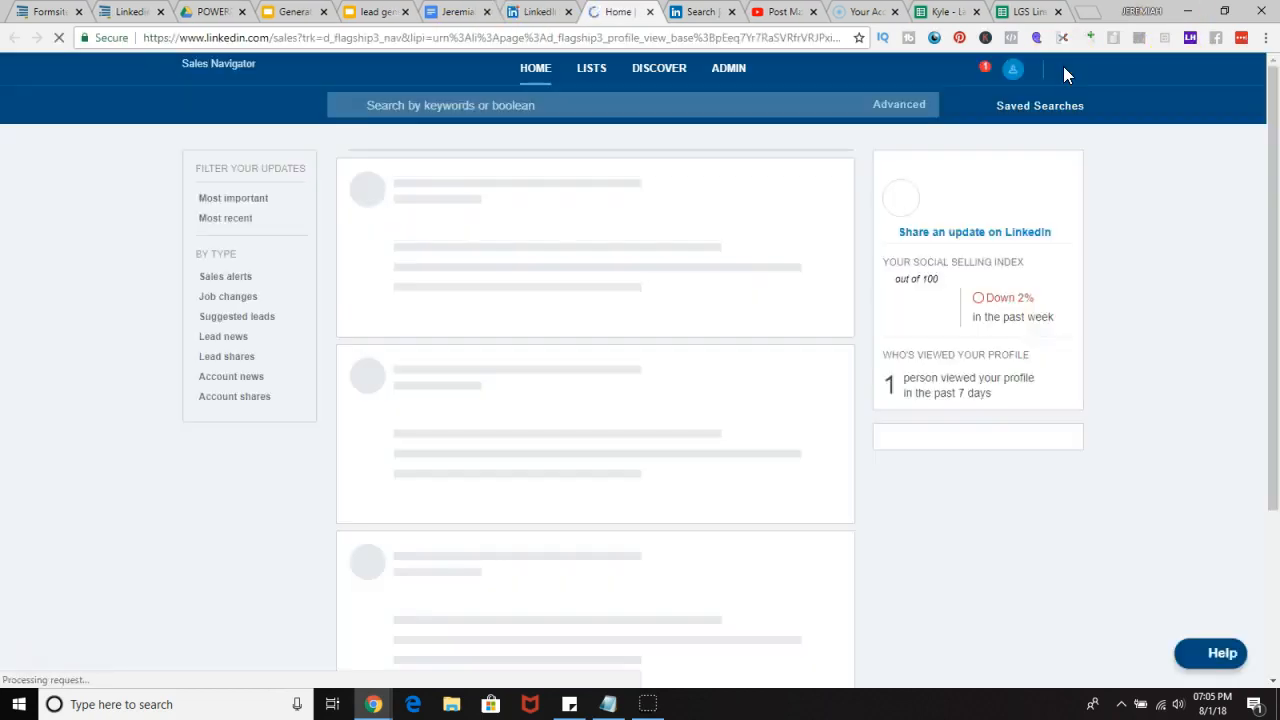
{"action": "mouse_move", "coordinate": [1064, 70]}
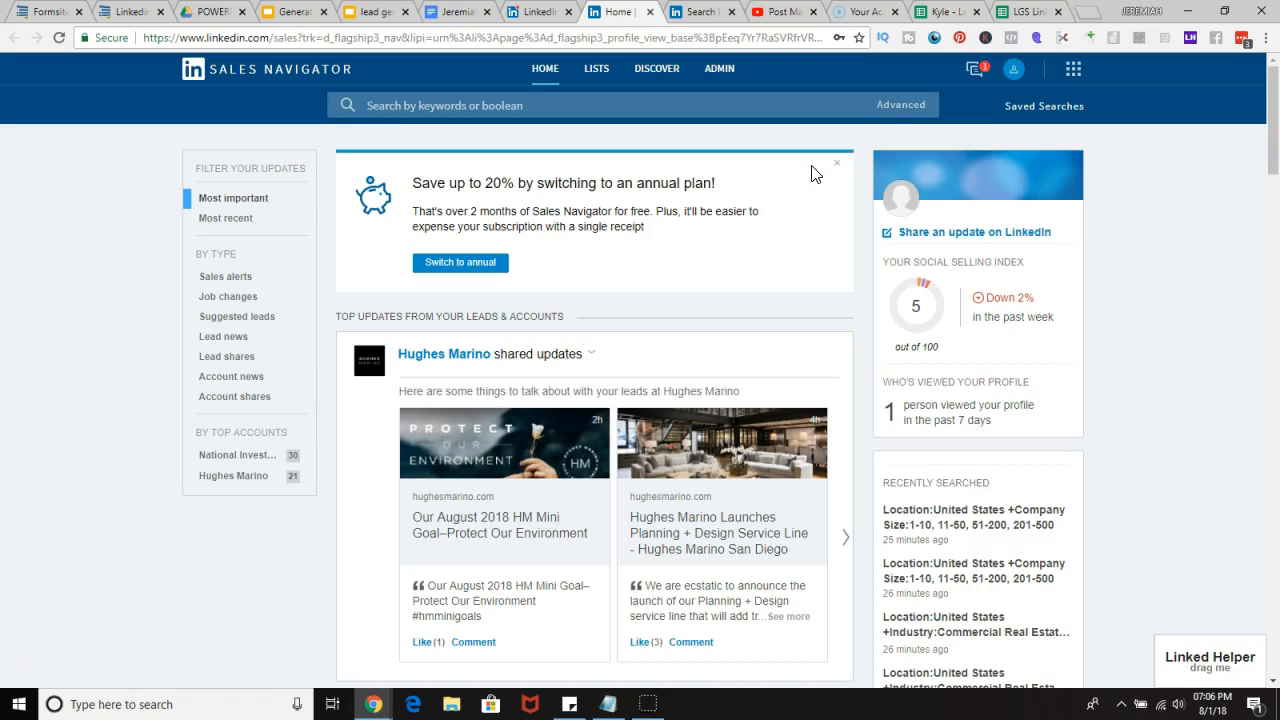
Step: Open the advanced lead search from Sales Navigator
{"action": "scroll", "coordinate": [1075, 210], "scroll_direction": "down", "scroll_amount": 2}
{"action": "scroll", "coordinate": [1078, 214], "scroll_direction": "up", "scroll_amount": 2}
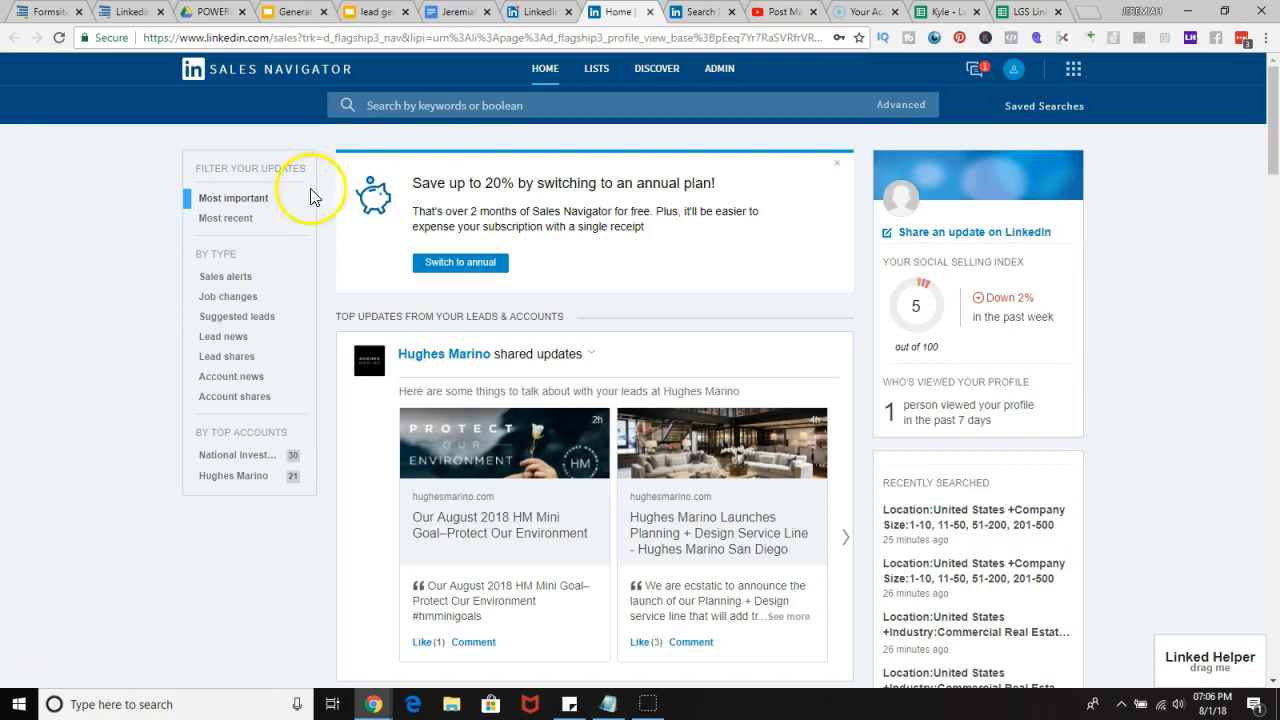
{"action": "mouse_move", "coordinate": [894, 108]}
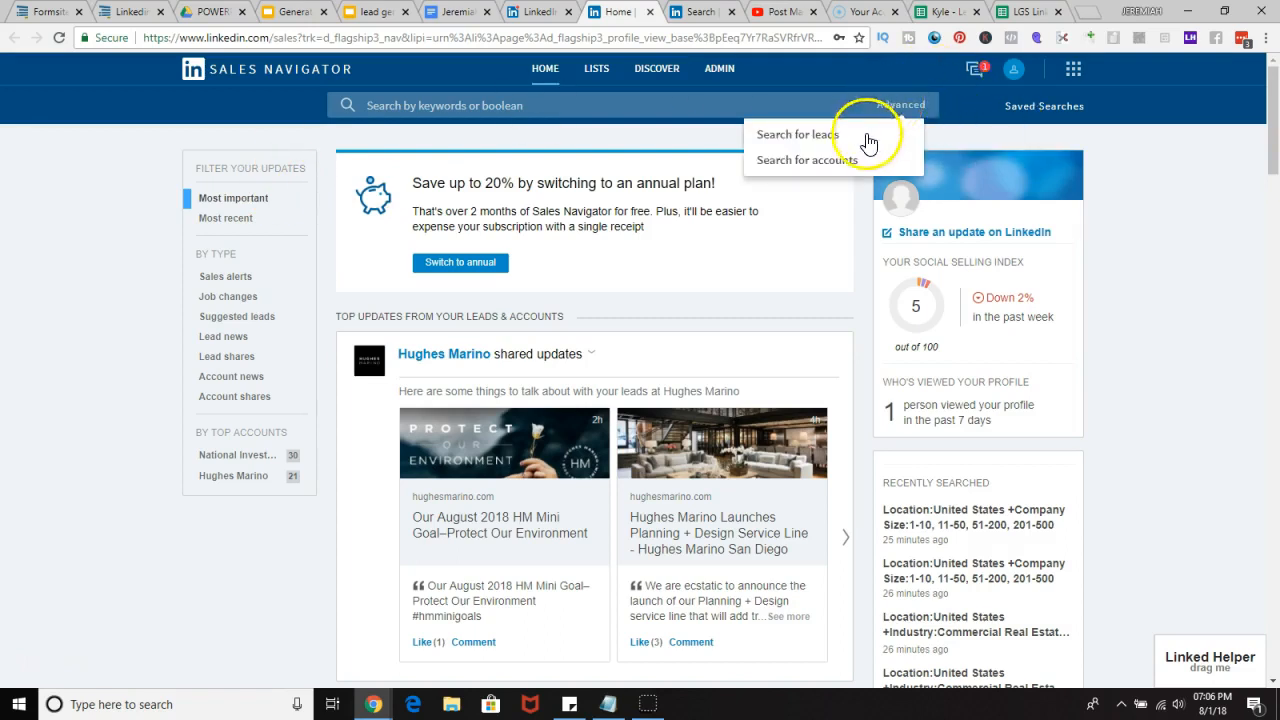
{"action": "left_click", "coordinate": [806, 137]}
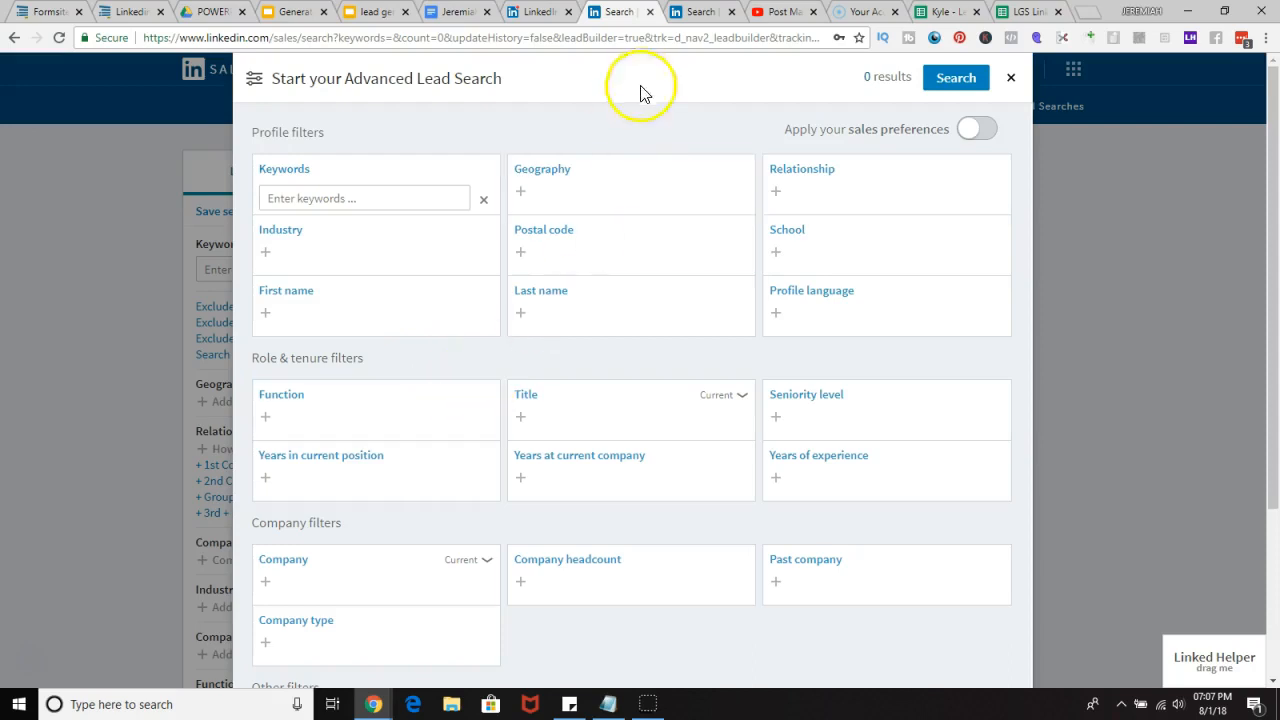
Step: Add United States as the Geography filter
{"action": "left_click", "coordinate": [595, 191]}
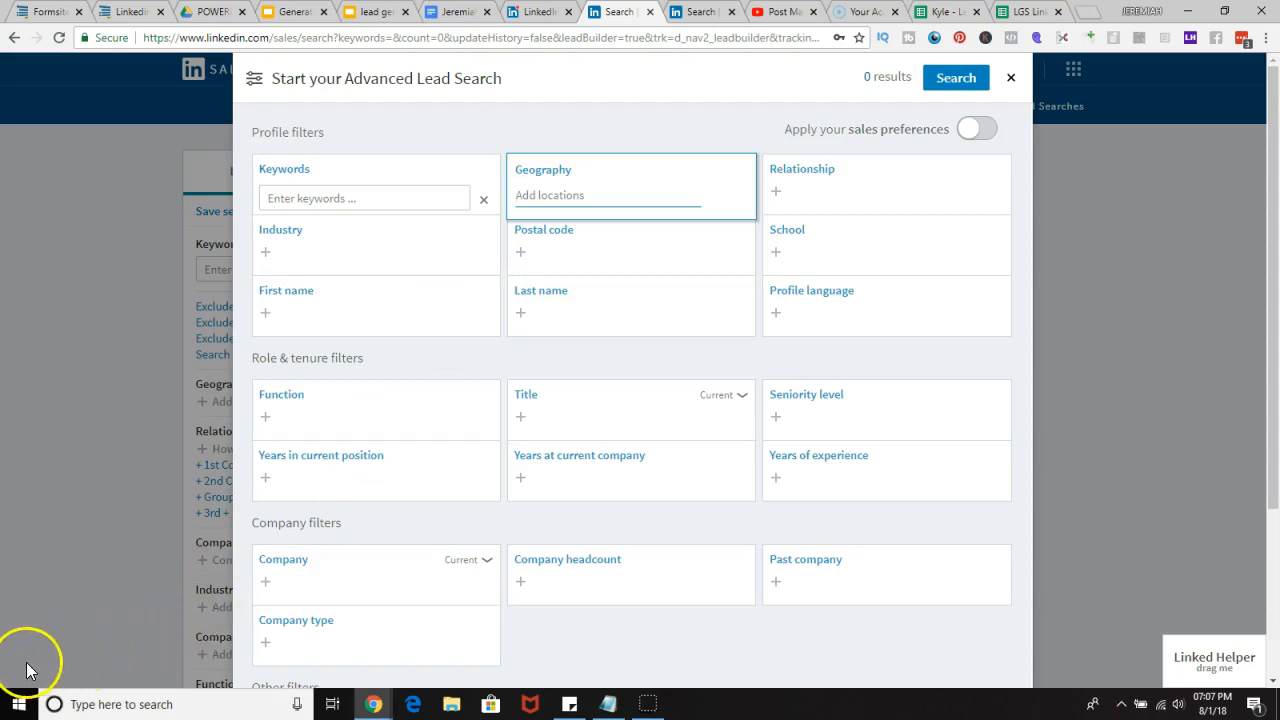
{"action": "left_click", "coordinate": [556, 195]}
{"action": "left_click", "coordinate": [565, 187]}
{"action": "type", "text": "united states"}
{"action": "left_click", "coordinate": [566, 230]}
{"action": "left_click", "coordinate": [566, 224]}
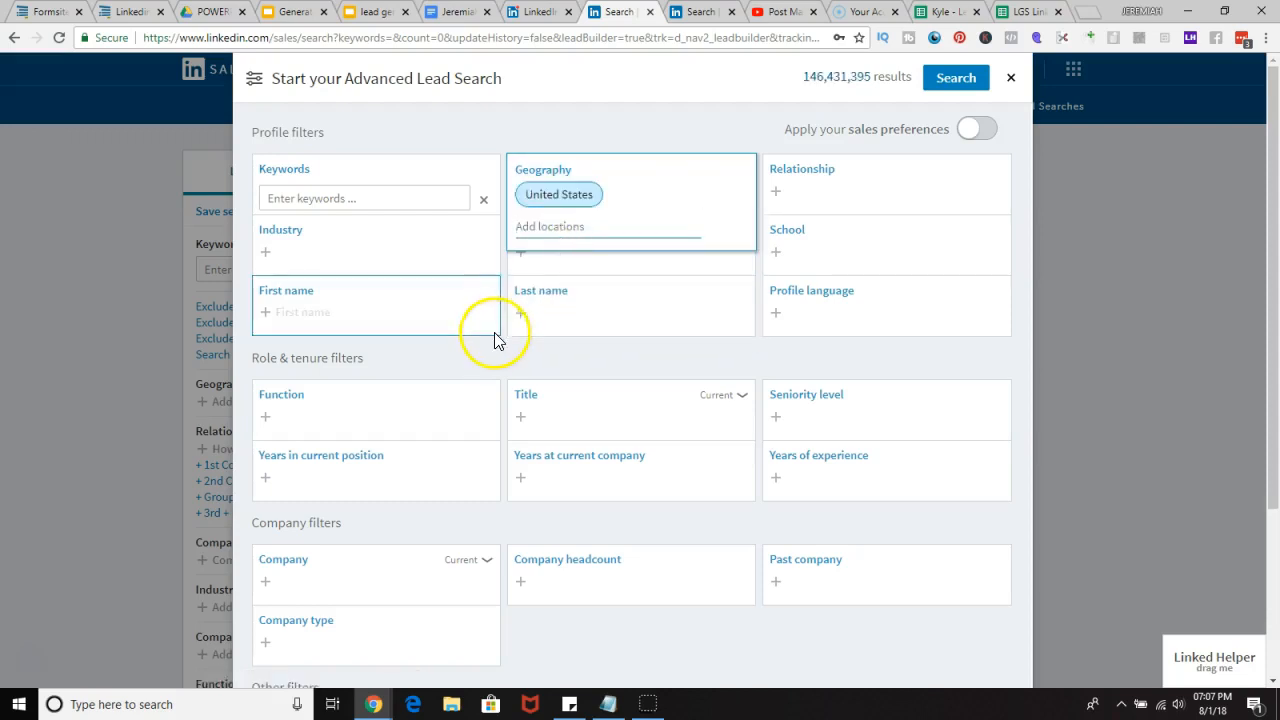
Step: Add Real Estate as the Industry filter
{"action": "left_click", "coordinate": [329, 256]}
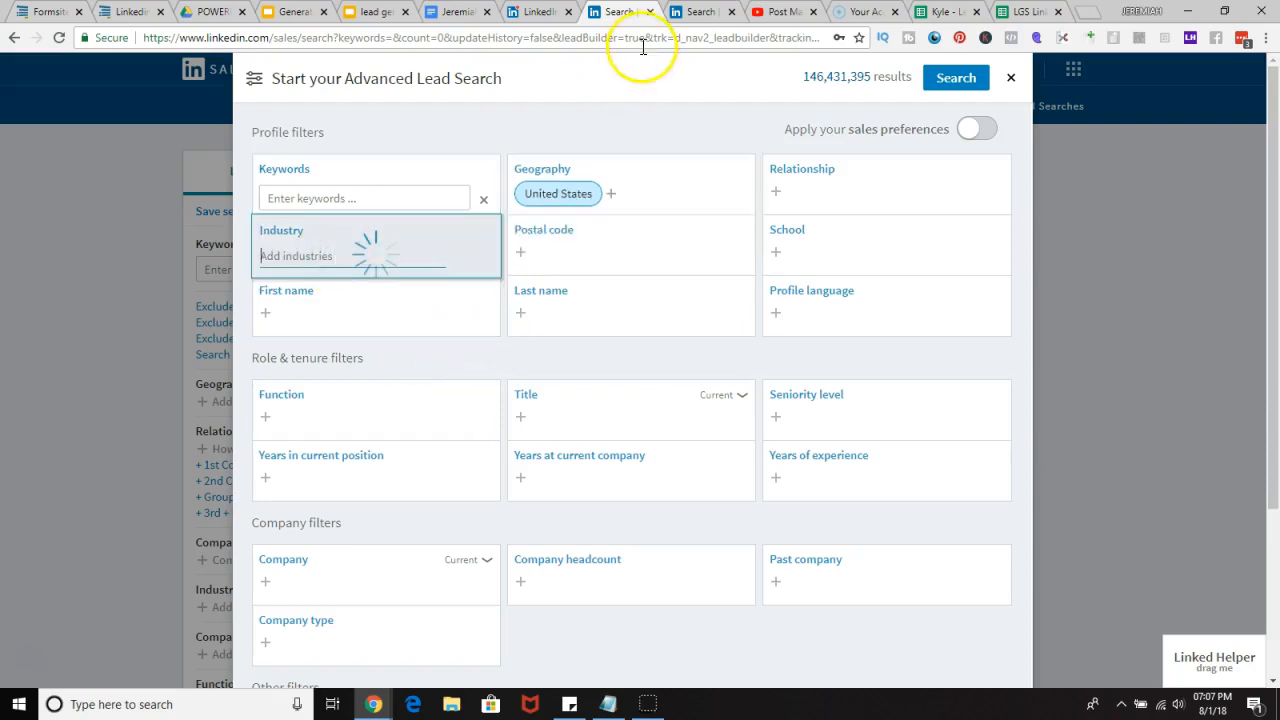
{"action": "scroll", "coordinate": [723, 334], "scroll_direction": "down", "scroll_amount": 3}
{"action": "scroll", "coordinate": [686, 503], "scroll_direction": "up", "scroll_amount": 3}
{"action": "scroll", "coordinate": [731, 546], "scroll_direction": "down", "scroll_amount": 1}
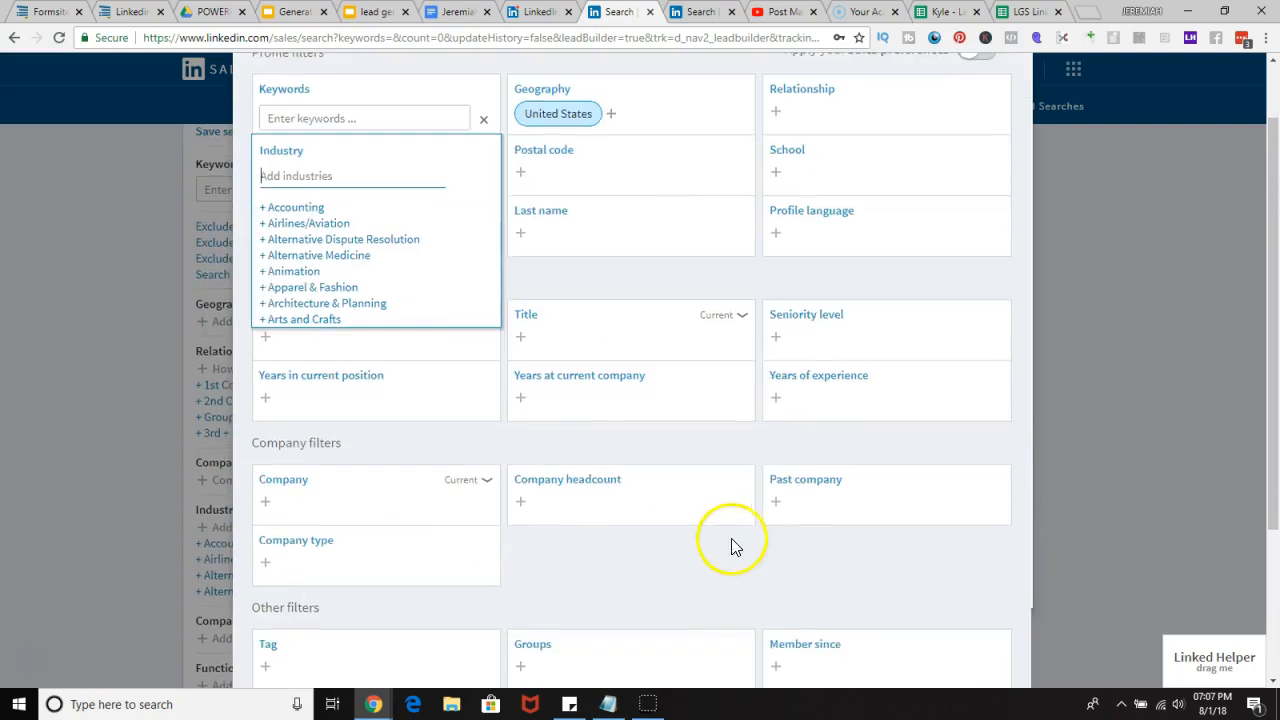
{"action": "scroll", "coordinate": [423, 171], "scroll_direction": "up", "scroll_amount": 1}
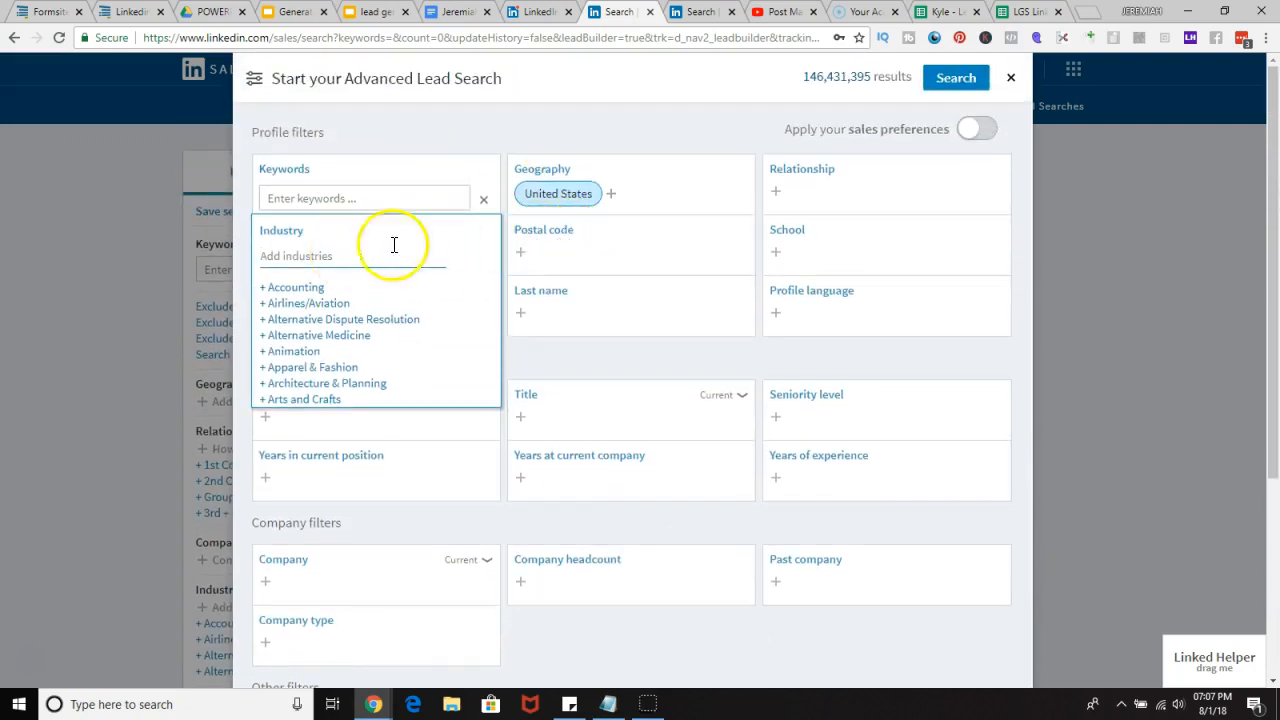
{"action": "left_click", "coordinate": [590, 415]}
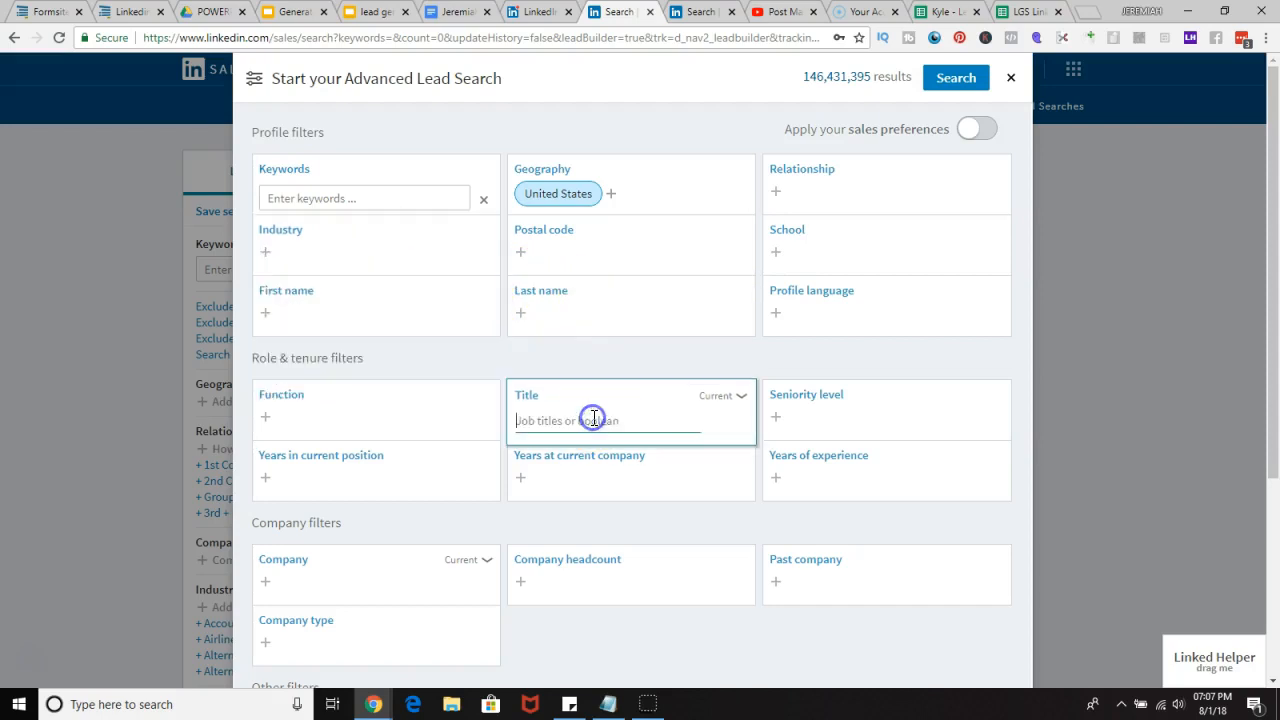
{"action": "left_click", "coordinate": [316, 266]}
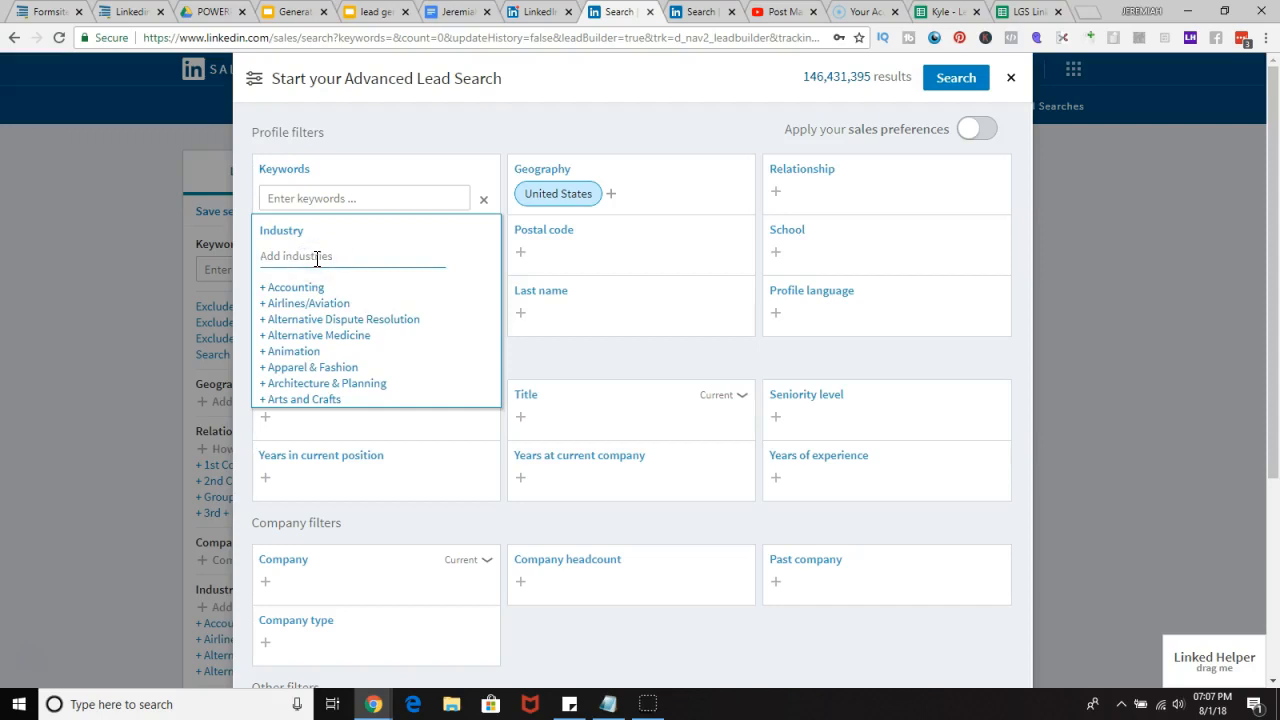
{"action": "type", "text": "r"}
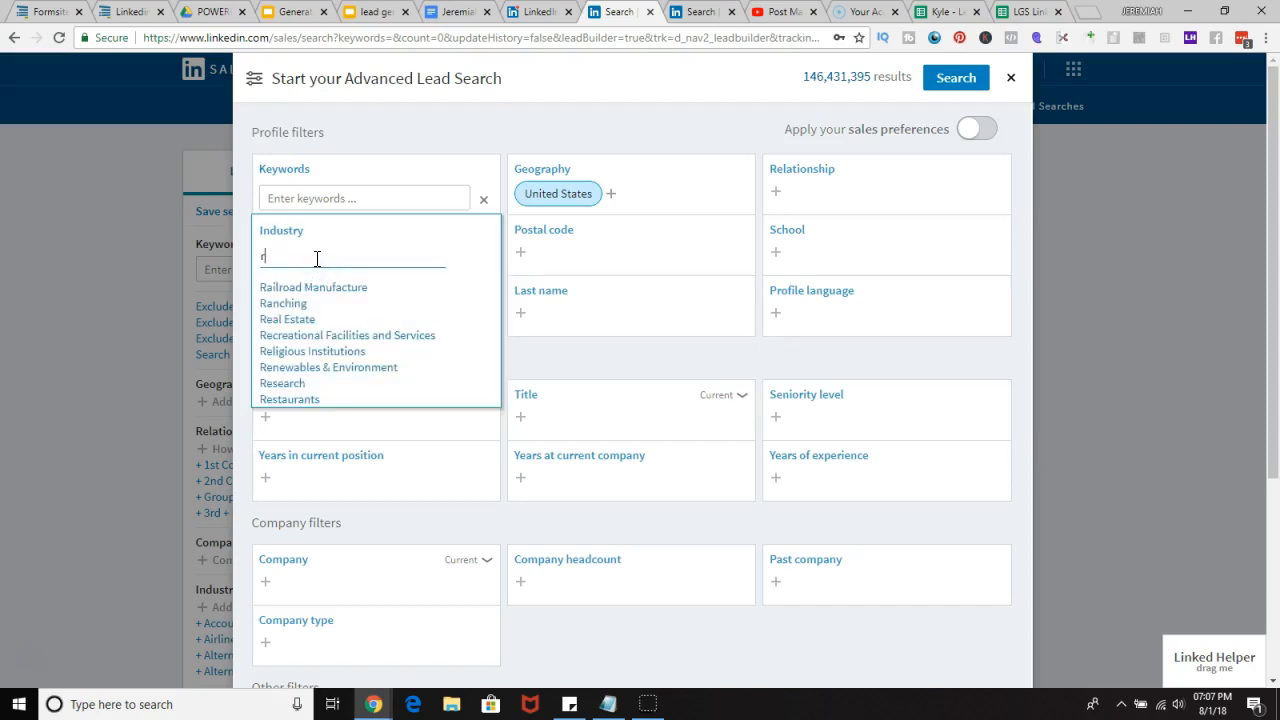
{"action": "key", "text": "BackSpace"}
{"action": "type", "text": "co"}
{"action": "key", "text": "BackSpace"}
{"action": "key", "text": "BackSpace"}
{"action": "type", "text": "real"}
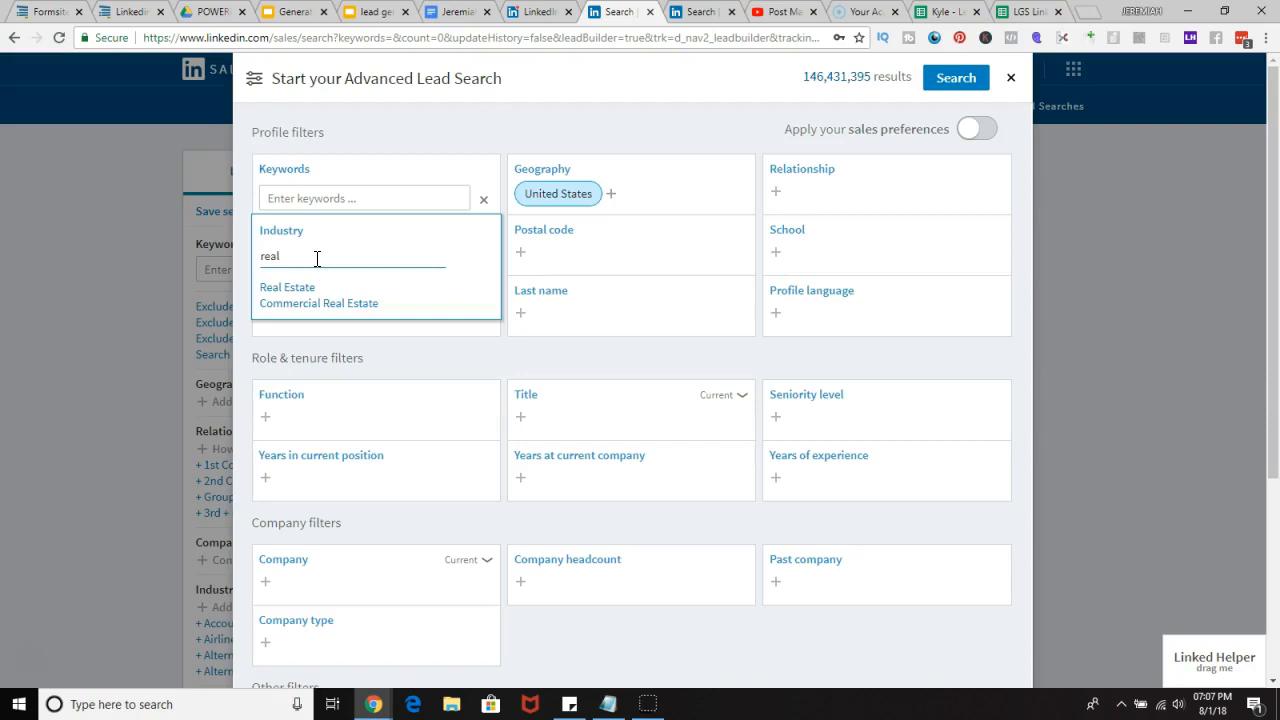
{"action": "left_click", "coordinate": [295, 289]}
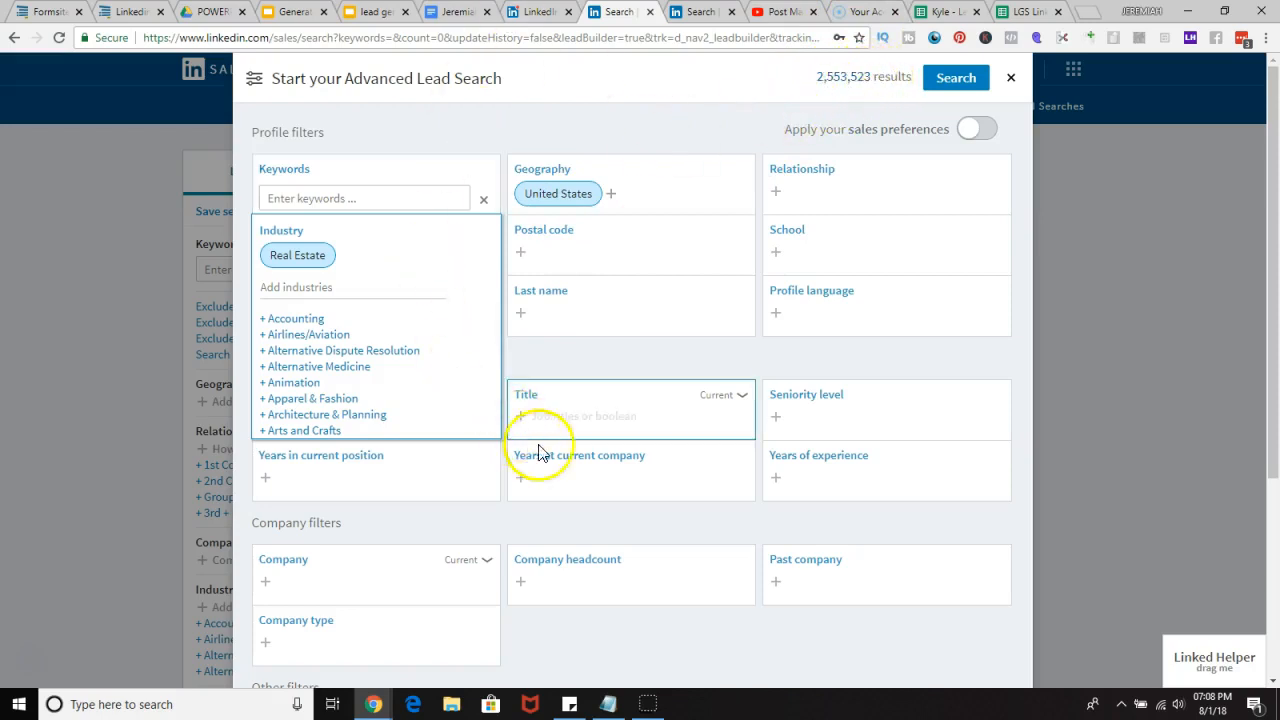
Step: Add mortgage brokers as a Title filter
{"action": "left_click", "coordinate": [632, 362]}
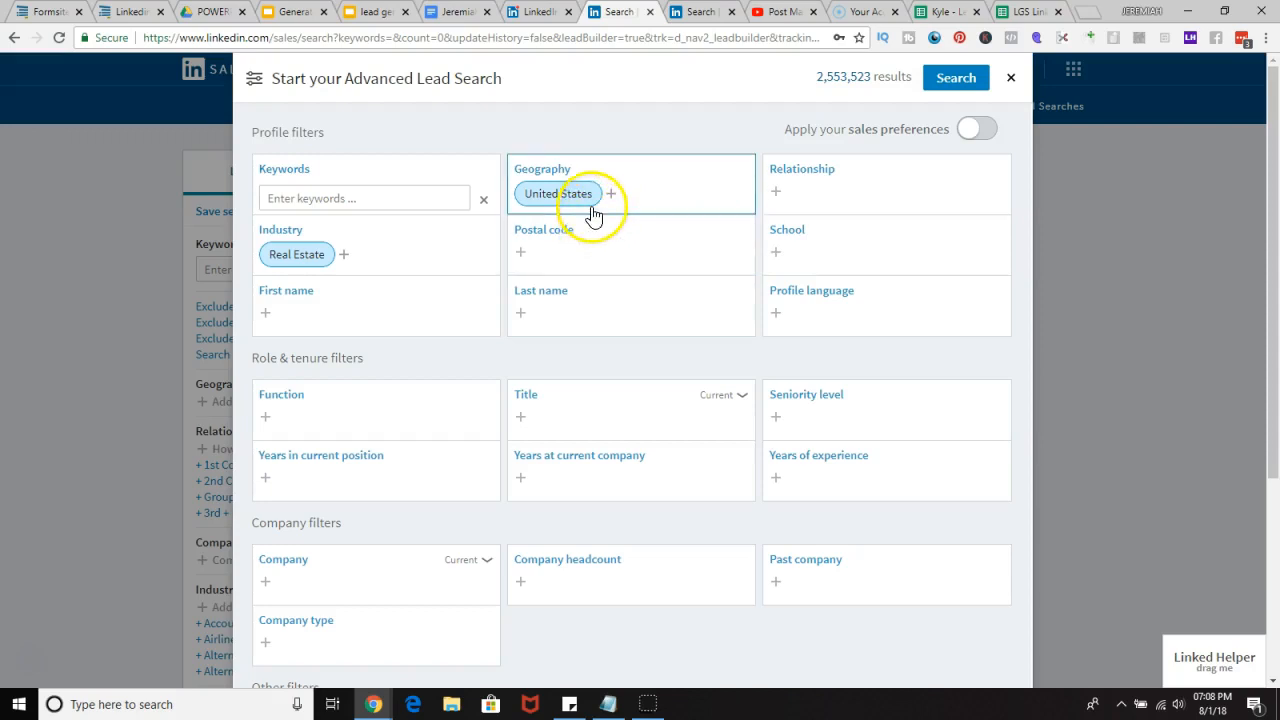
{"action": "left_click", "coordinate": [550, 412]}
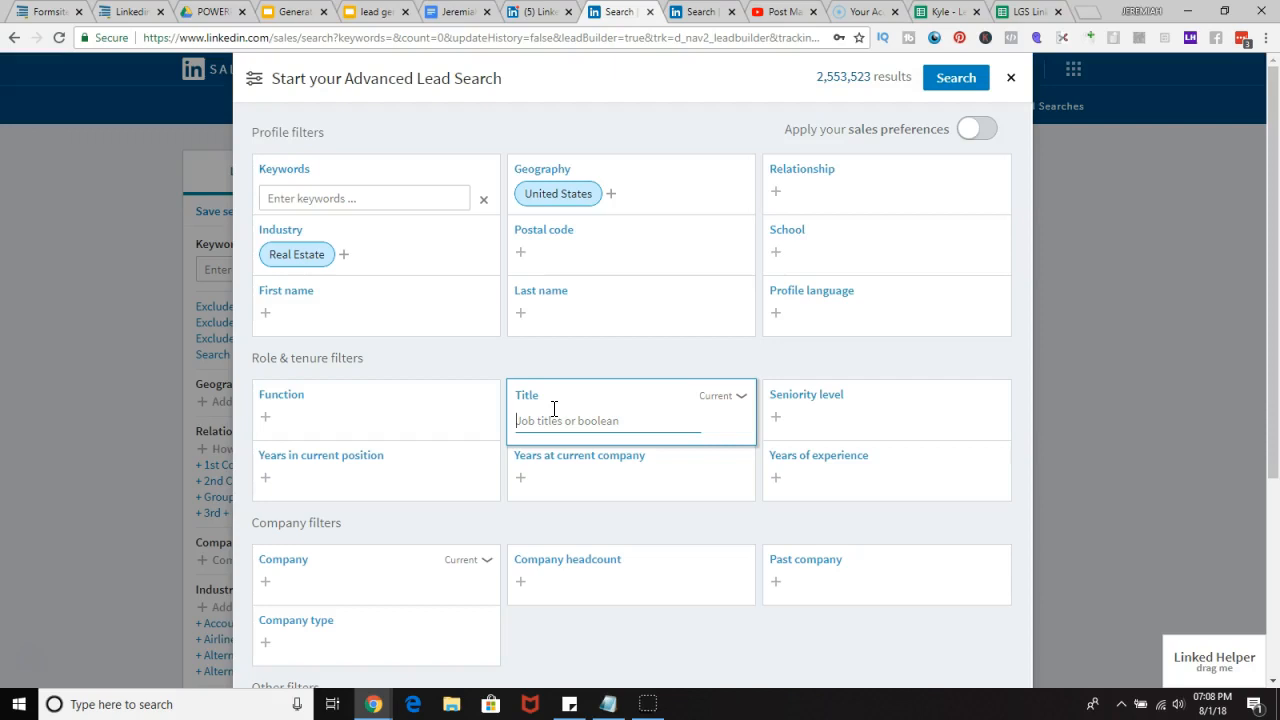
{"action": "left_click", "coordinate": [545, 421]}
{"action": "type", "text": "mortgage"}
{"action": "right_click", "coordinate": [545, 421]}
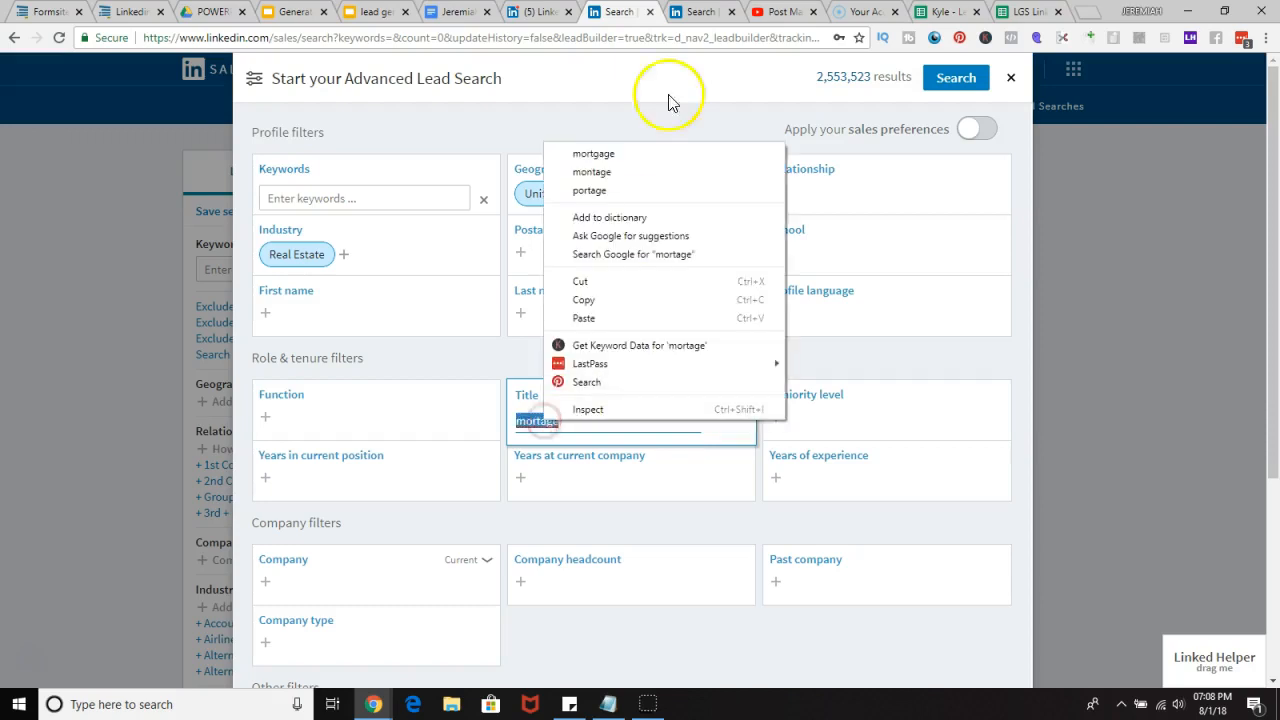
{"action": "left_click", "coordinate": [621, 160]}
{"action": "type", "text": "b"}
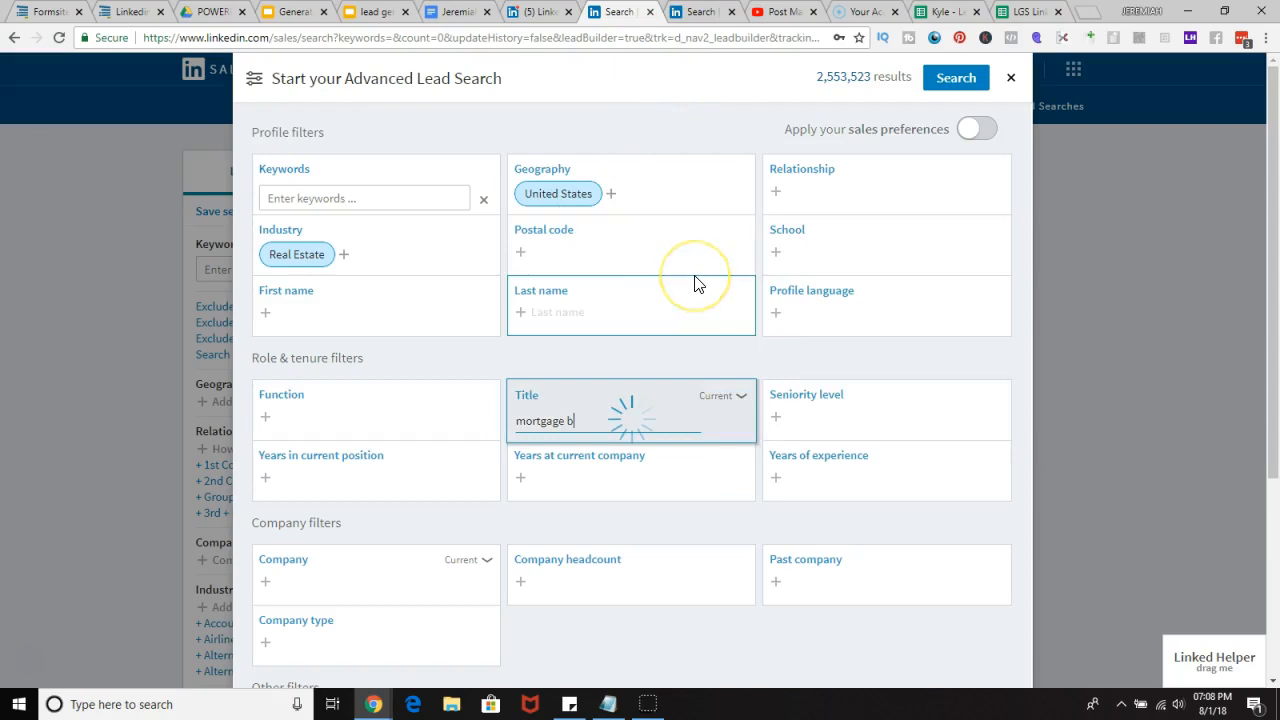
{"action": "type", "text": "rokers"}
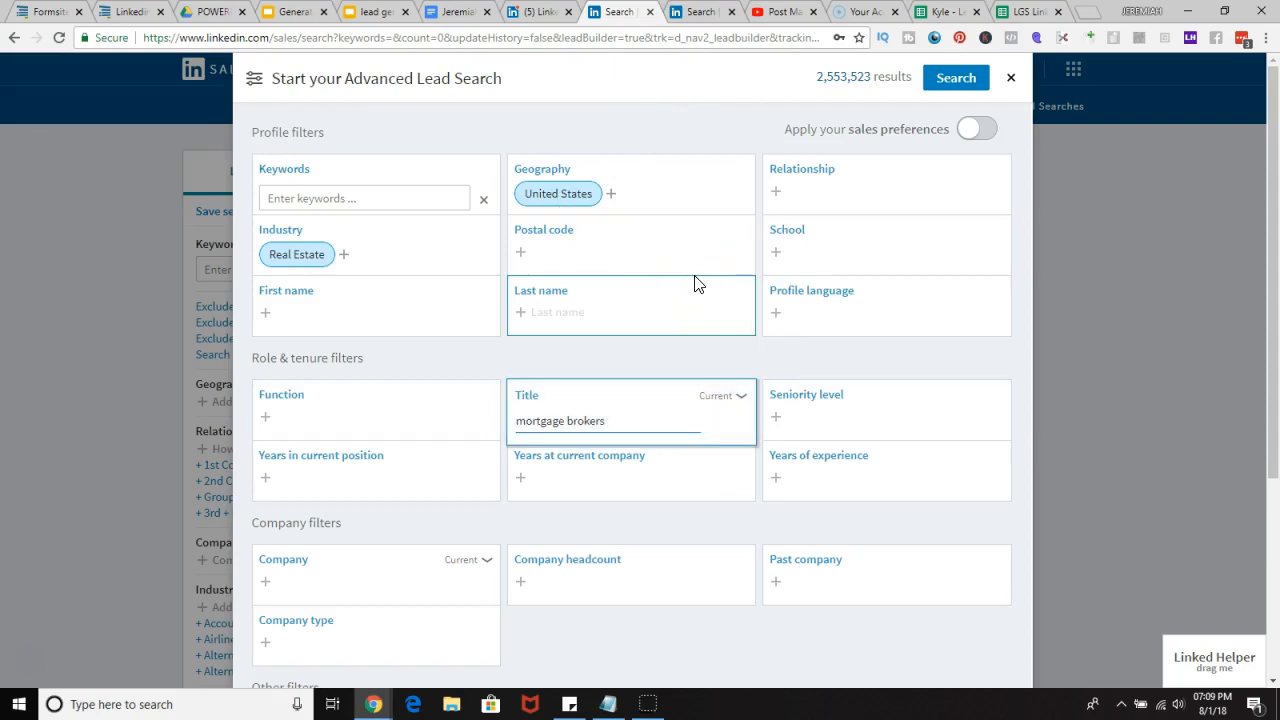
{"action": "key", "text": "Return"}
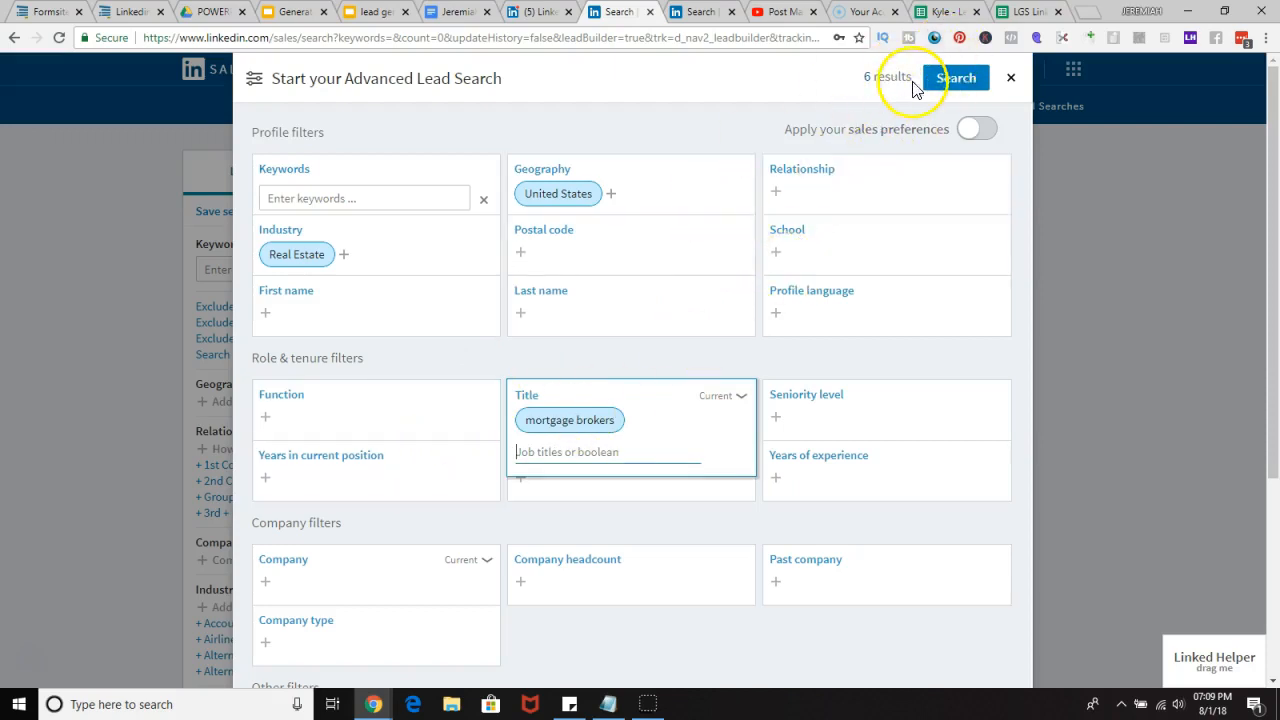
Step: Remove the mortgage brokers title and add mortgage broker as the Title filter instead
{"action": "left_click", "coordinate": [614, 420]}
{"action": "left_click", "coordinate": [557, 420]}
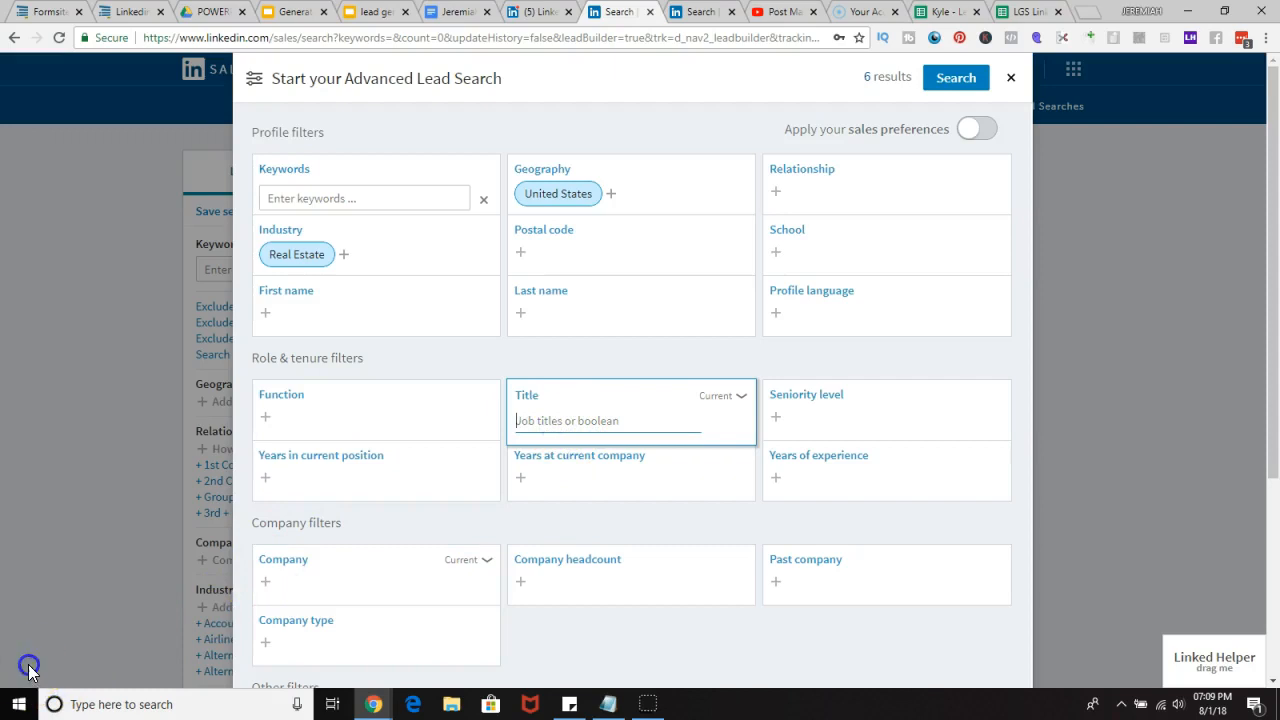
{"action": "type", "text": "mortgage broker"}
{"action": "key", "text": "Return"}
{"action": "scroll", "coordinate": [453, 315], "scroll_direction": "down", "scroll_amount": 2}
{"action": "scroll", "coordinate": [471, 325], "scroll_direction": "up", "scroll_amount": 2}
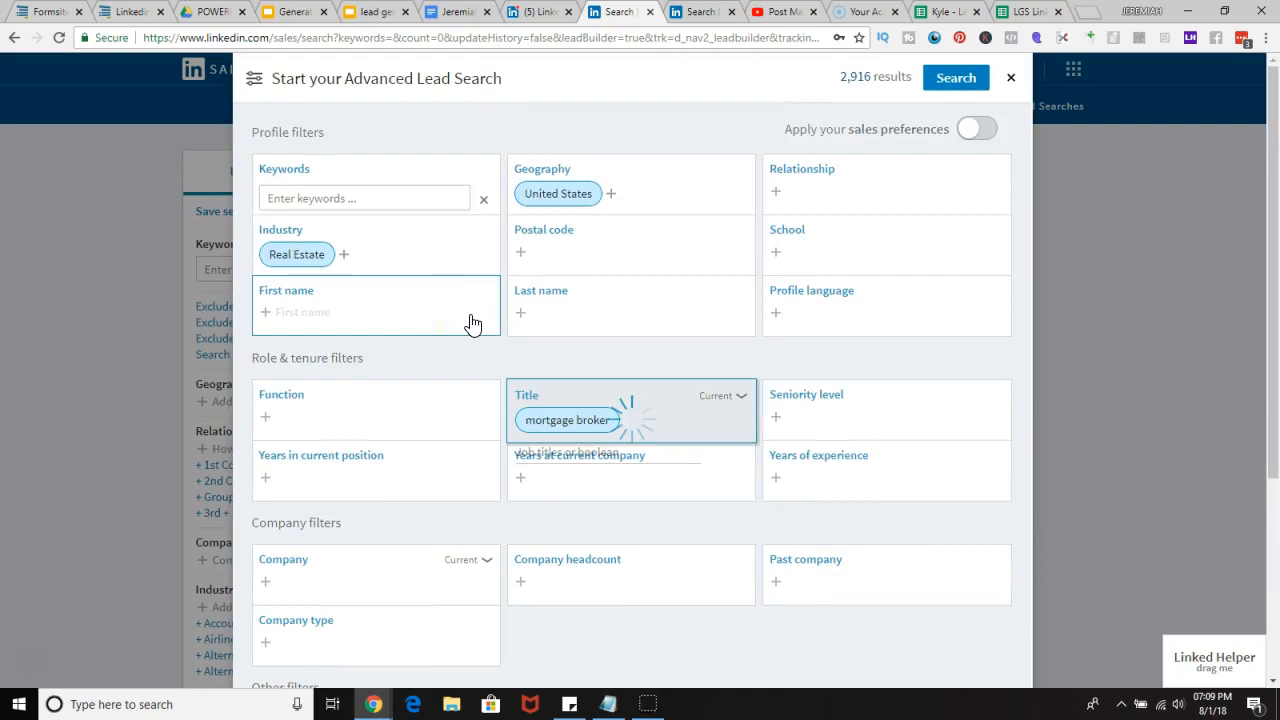
{"action": "left_click", "coordinate": [489, 343]}
{"action": "left_click", "coordinate": [606, 415]}
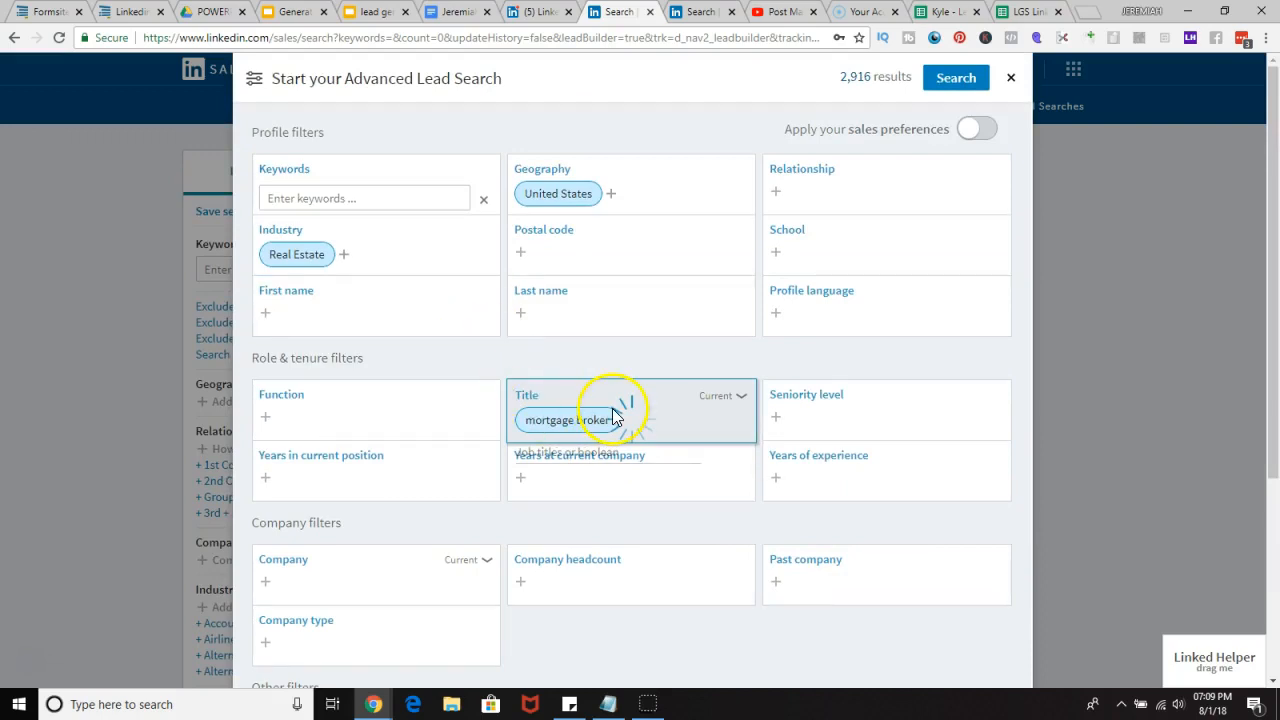
{"action": "scroll", "coordinate": [610, 390], "scroll_direction": "down", "scroll_amount": 1}
{"action": "scroll", "coordinate": [608, 366], "scroll_direction": "up", "scroll_amount": 1}
{"action": "left_click", "coordinate": [651, 303]}
{"action": "left_click", "coordinate": [572, 494]}
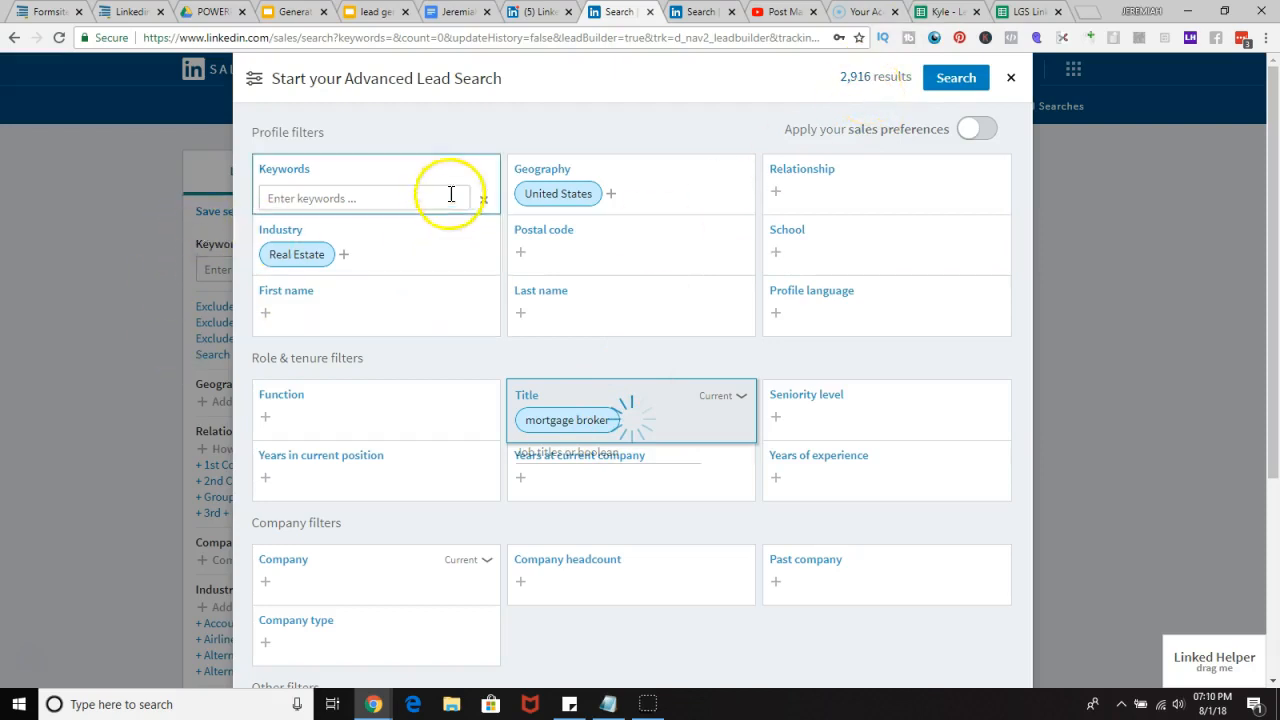
Step: Set the Company headcount filter to 1-10, 11-50, 51-200 and 201-500
{"action": "scroll", "coordinate": [440, 365], "scroll_direction": "down", "scroll_amount": 3}
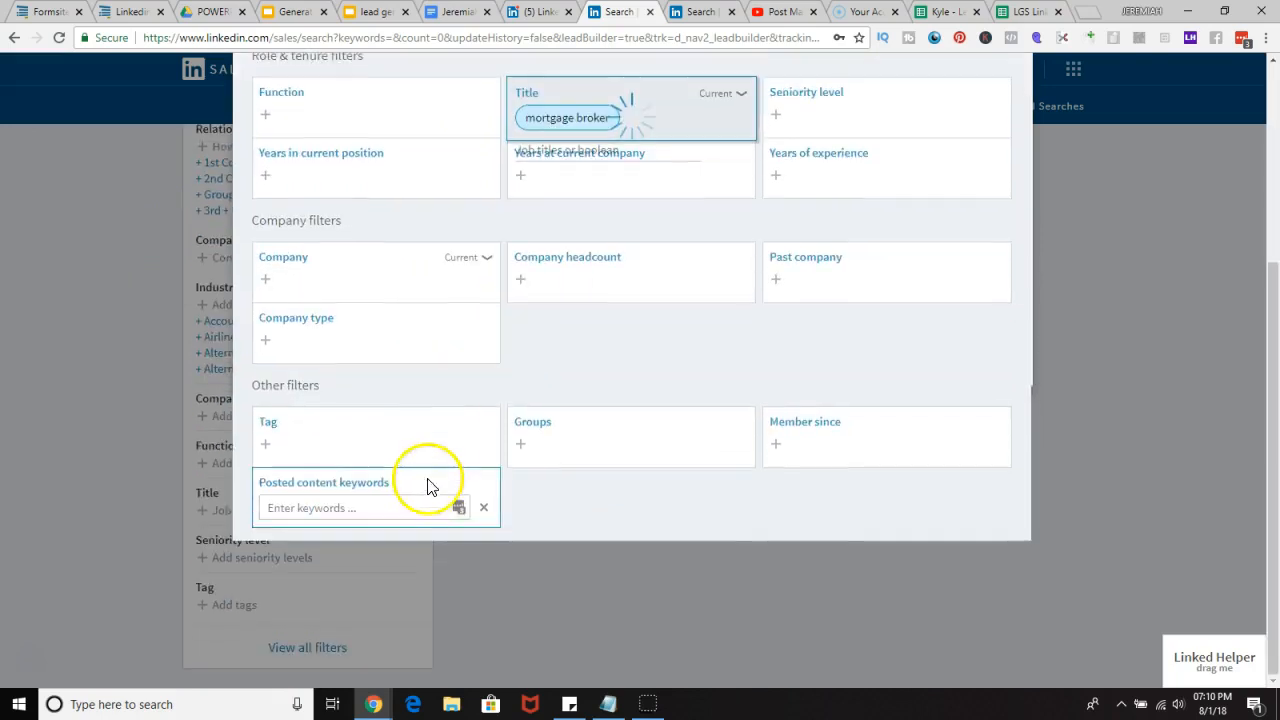
{"action": "scroll", "coordinate": [445, 370], "scroll_direction": "up", "scroll_amount": 2}
{"action": "left_click", "coordinate": [614, 441]}
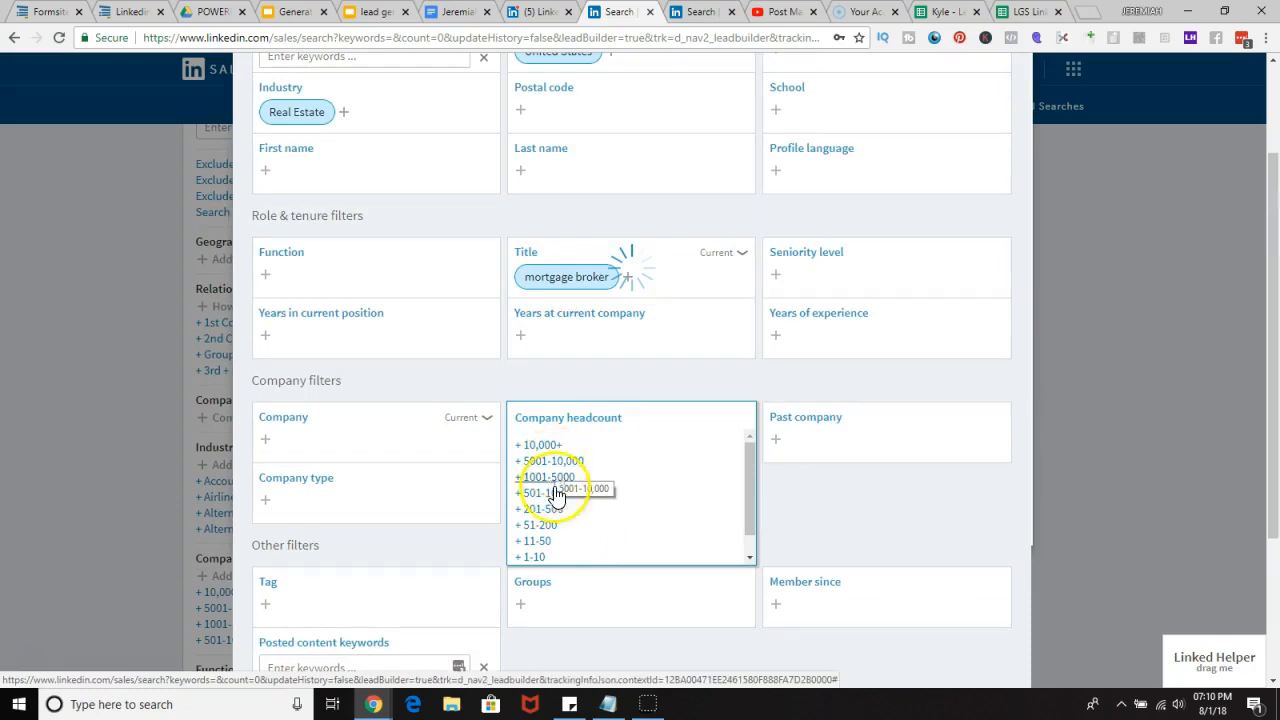
{"action": "left_click", "coordinate": [548, 557]}
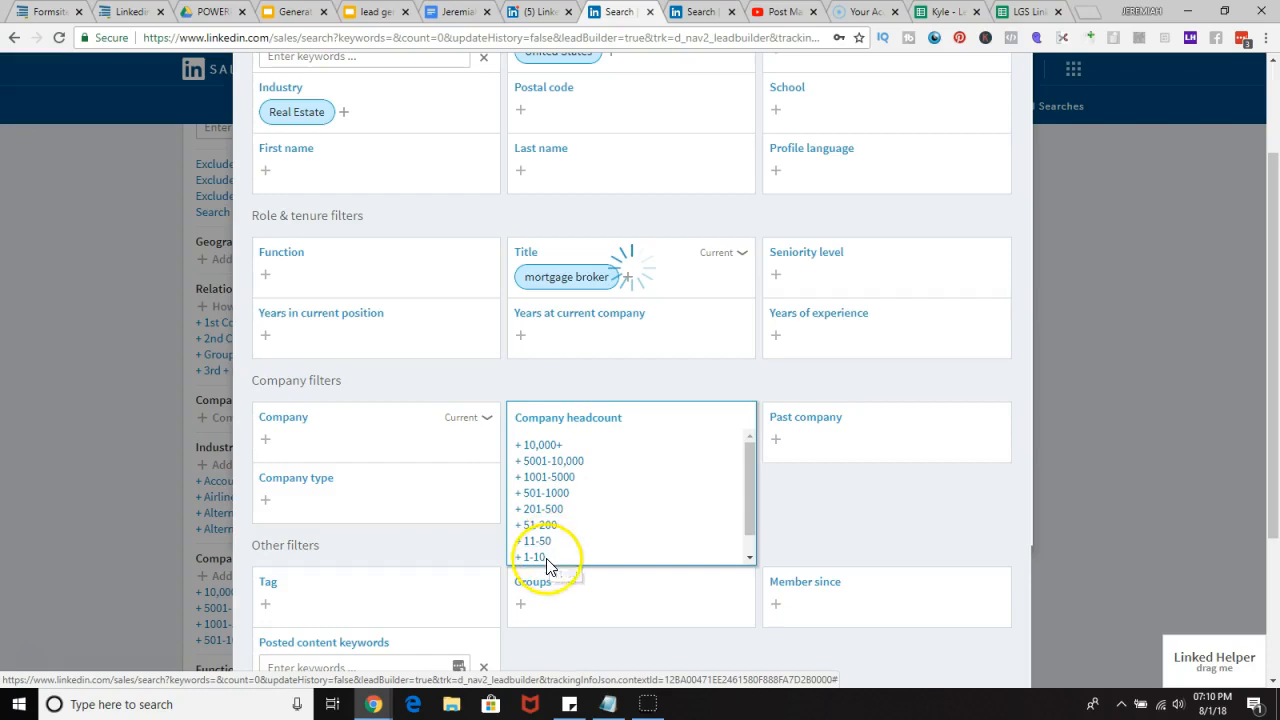
{"action": "left_click", "coordinate": [540, 573]}
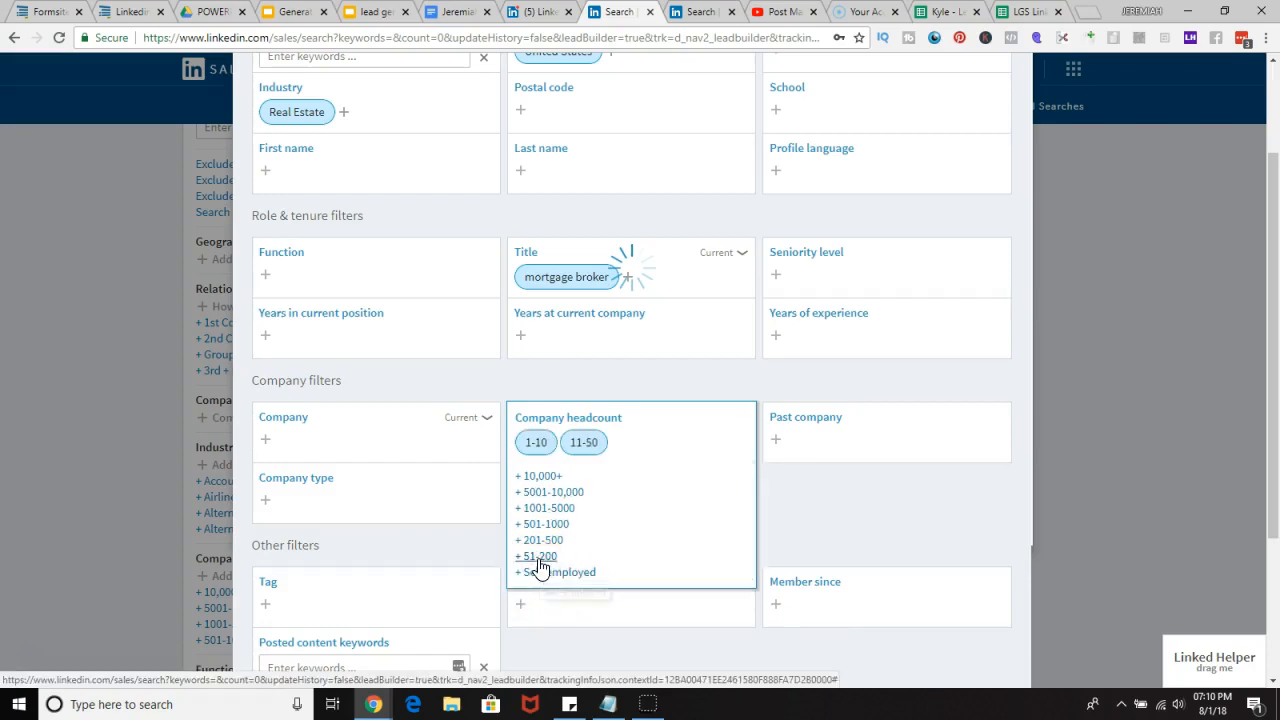
{"action": "left_click", "coordinate": [538, 558]}
{"action": "left_click", "coordinate": [537, 540]}
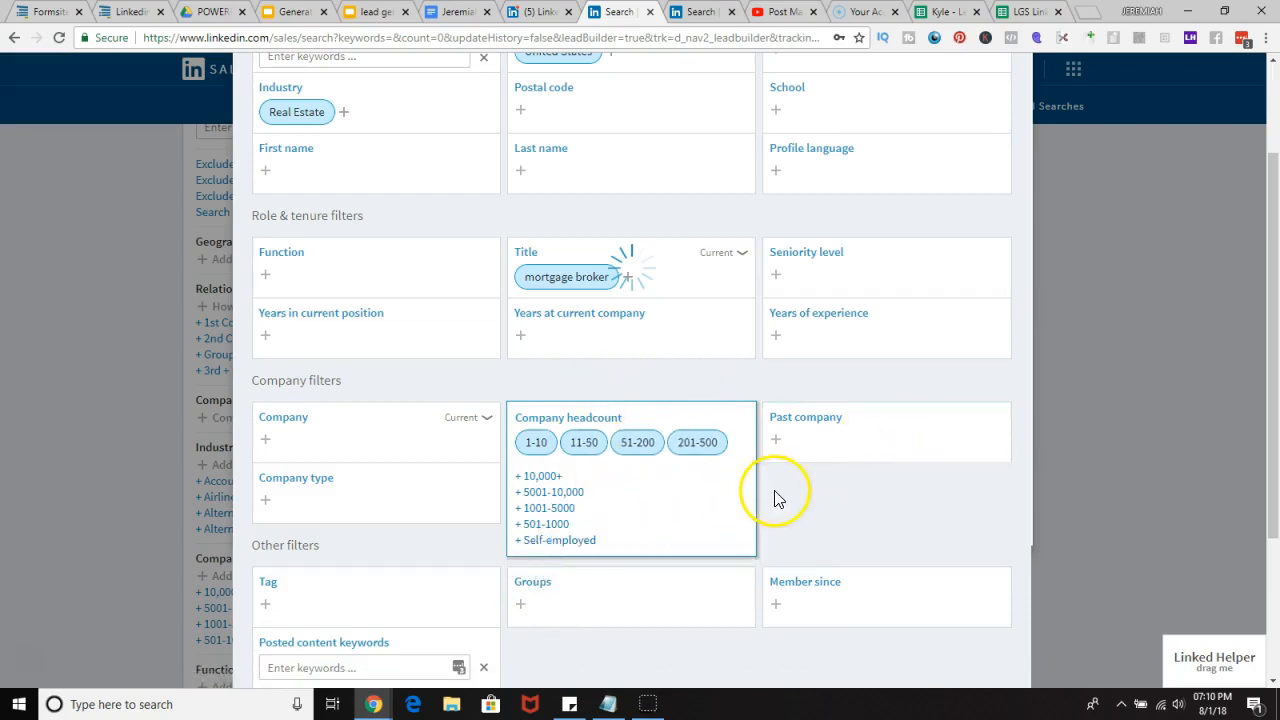
{"action": "left_click", "coordinate": [810, 495]}
Step: Add Founder as a second Title filter
{"action": "left_click", "coordinate": [645, 277]}
{"action": "type", "text": "founders"}
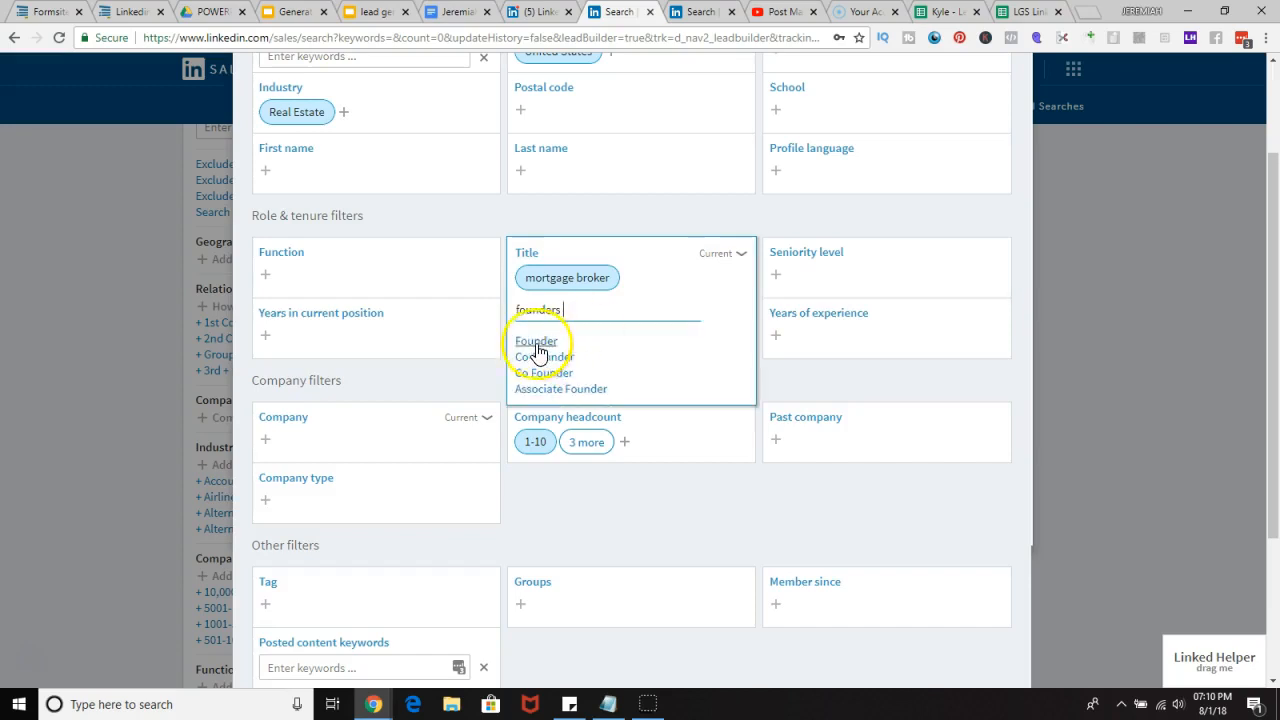
{"action": "left_click", "coordinate": [535, 342]}
{"action": "left_click", "coordinate": [566, 309]}
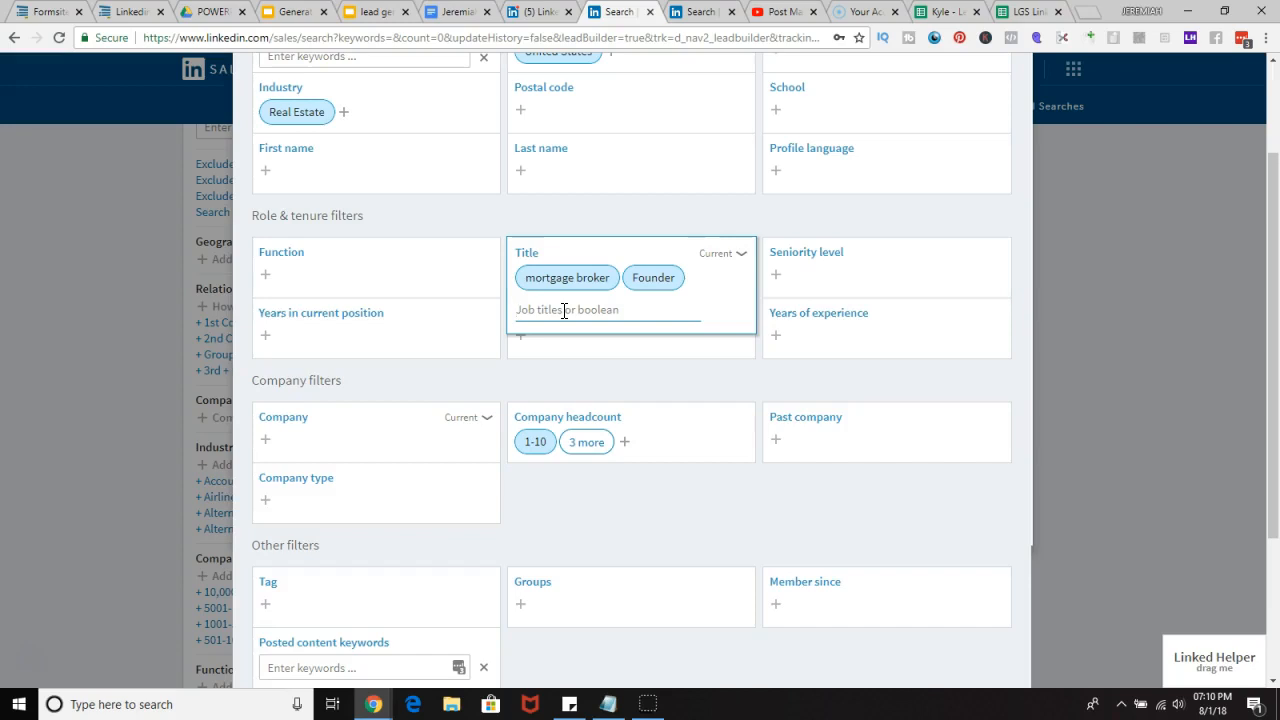
Step: Review the filters set in the advanced lead search form
{"action": "scroll", "coordinate": [564, 310], "scroll_direction": "up", "scroll_amount": 2}
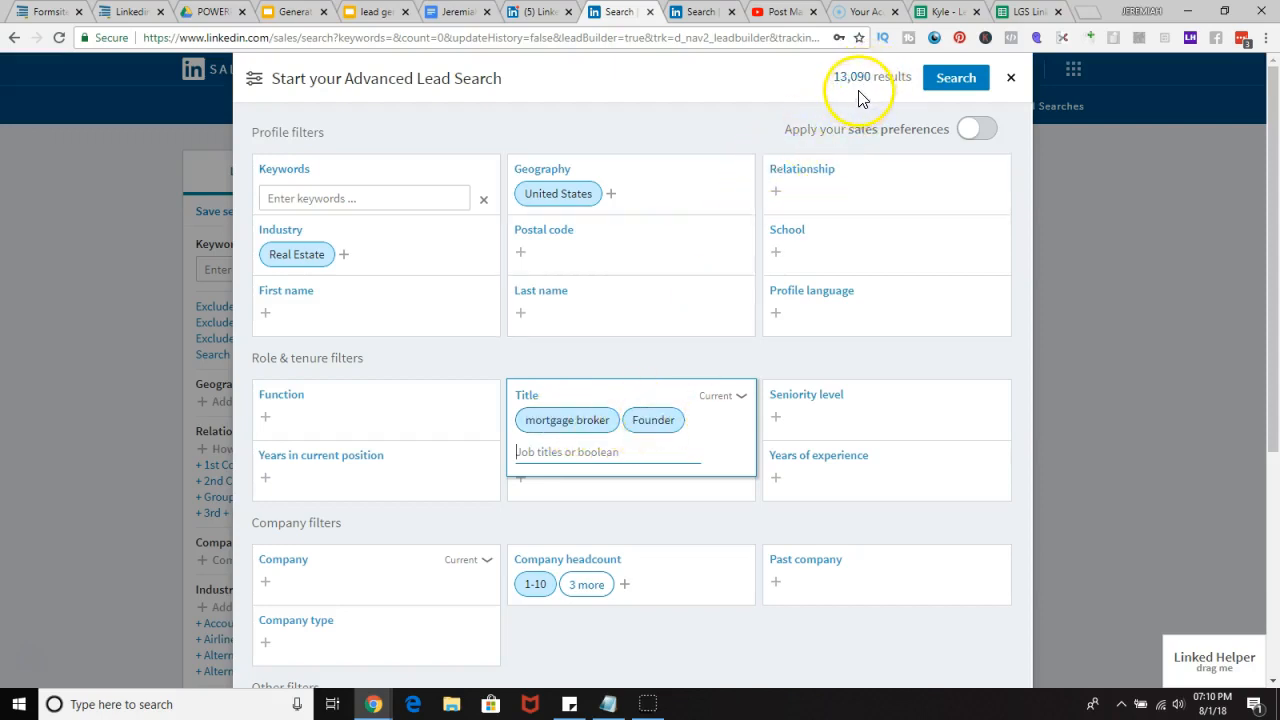
{"action": "scroll", "coordinate": [863, 100], "scroll_direction": "down", "scroll_amount": 3}
{"action": "scroll", "coordinate": [846, 165], "scroll_direction": "up", "scroll_amount": 3}
{"action": "scroll", "coordinate": [846, 162], "scroll_direction": "down", "scroll_amount": 3}
{"action": "scroll", "coordinate": [837, 149], "scroll_direction": "up", "scroll_amount": 3}
{"action": "scroll", "coordinate": [831, 134], "scroll_direction": "down", "scroll_amount": 2}
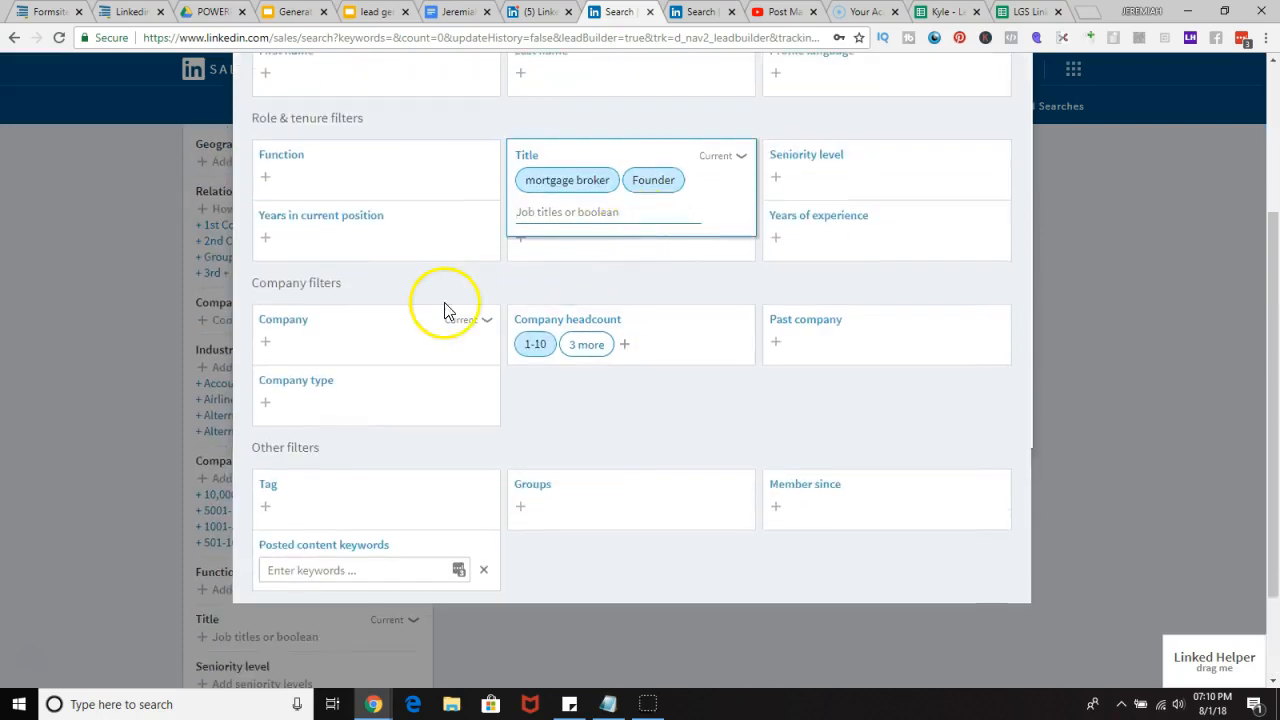
{"action": "scroll", "coordinate": [300, 480], "scroll_direction": "up", "scroll_amount": 1}
{"action": "left_click", "coordinate": [334, 445]}
{"action": "scroll", "coordinate": [335, 450], "scroll_direction": "up", "scroll_amount": 2}
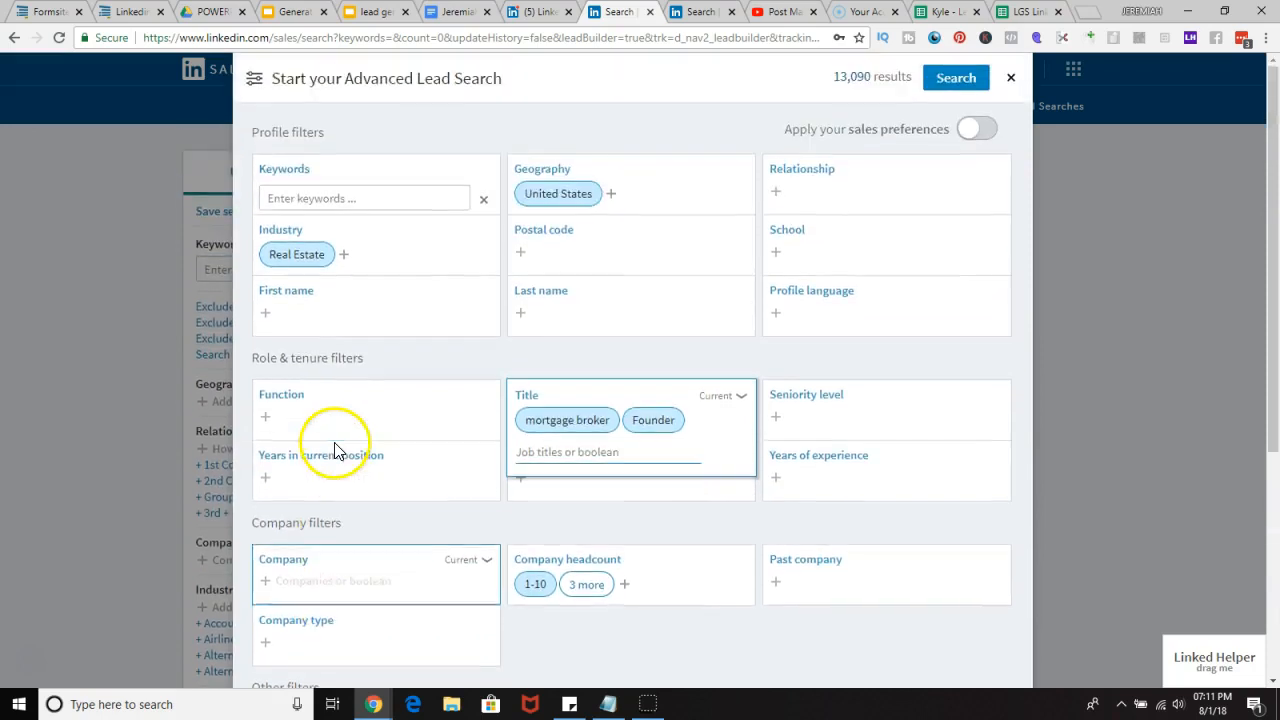
{"action": "scroll", "coordinate": [310, 500], "scroll_direction": "down", "scroll_amount": 2}
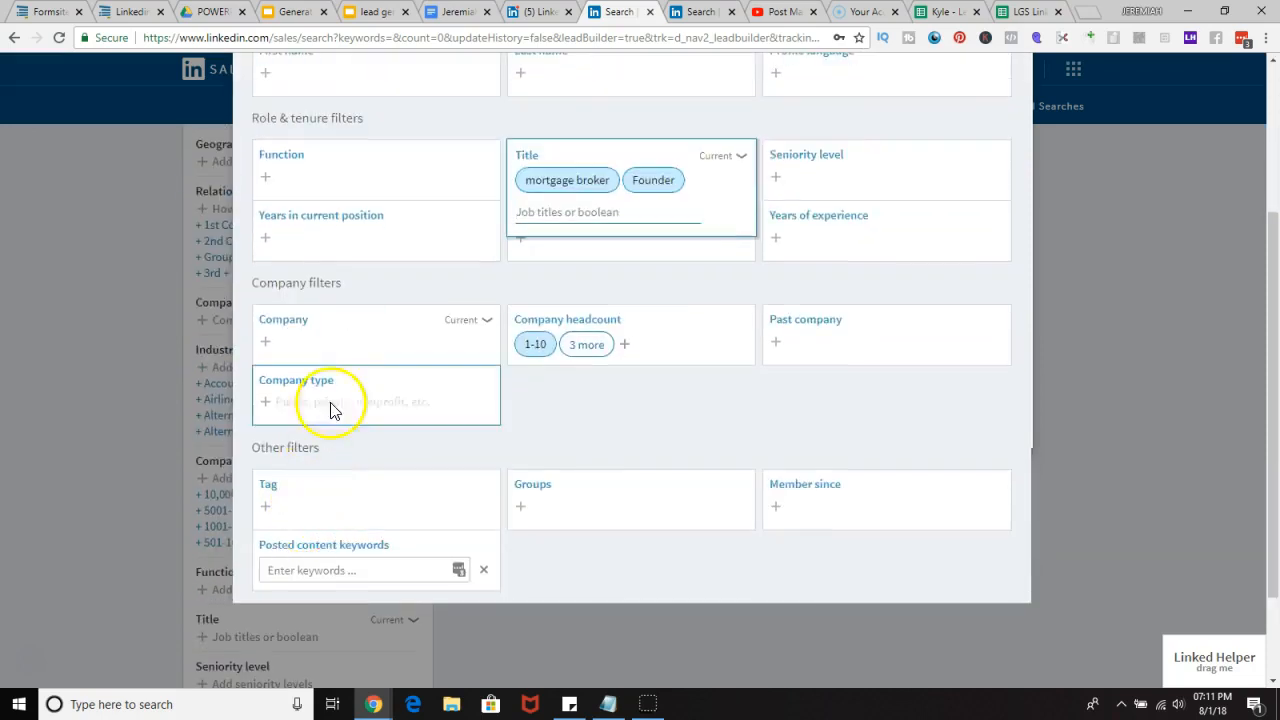
{"action": "scroll", "coordinate": [714, 249], "scroll_direction": "up", "scroll_amount": 2}
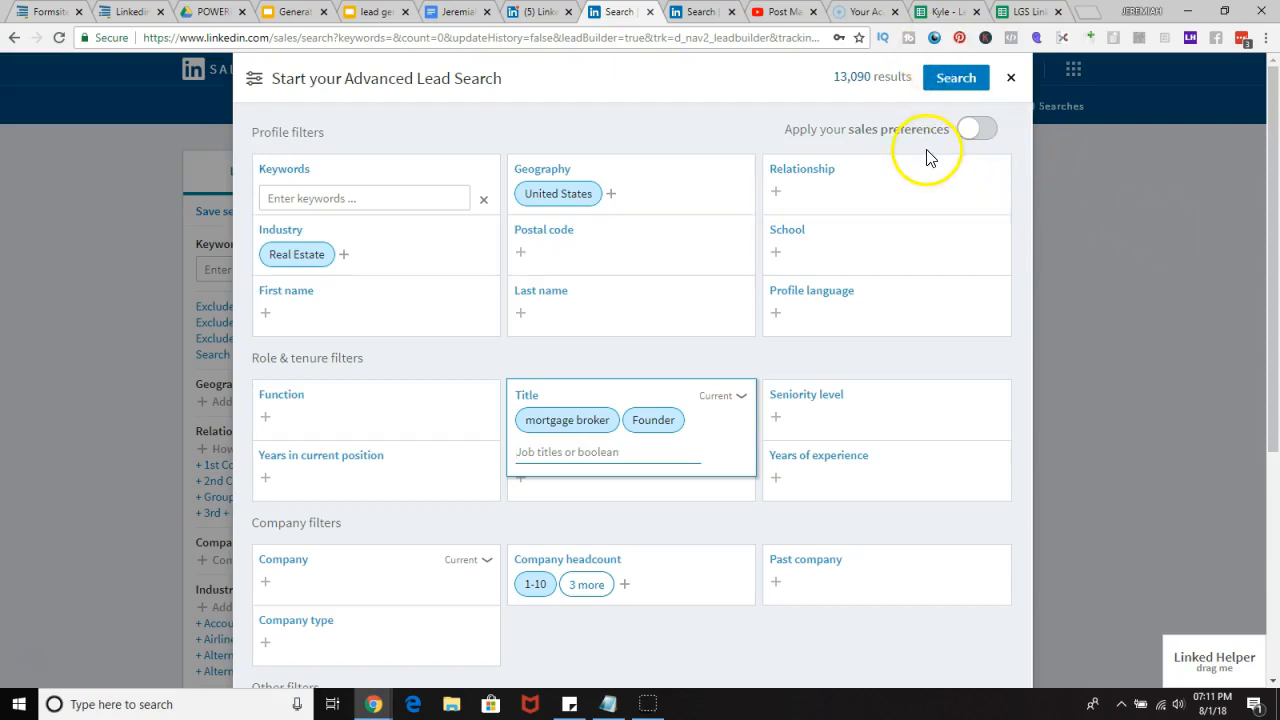
Step: Run the advanced lead search with the chosen filters and look over the results
{"action": "scroll", "coordinate": [871, 271], "scroll_direction": "down", "scroll_amount": 3}
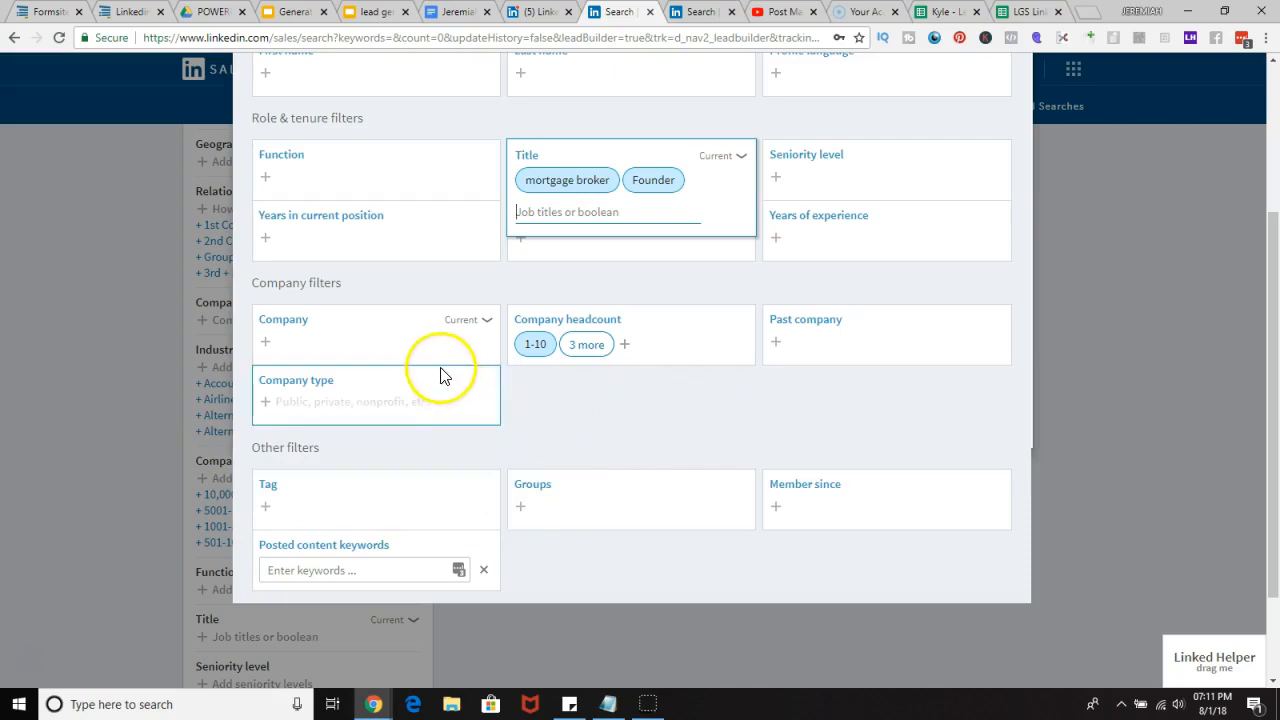
{"action": "scroll", "coordinate": [474, 480], "scroll_direction": "up", "scroll_amount": 3}
{"action": "left_click", "coordinate": [953, 80]}
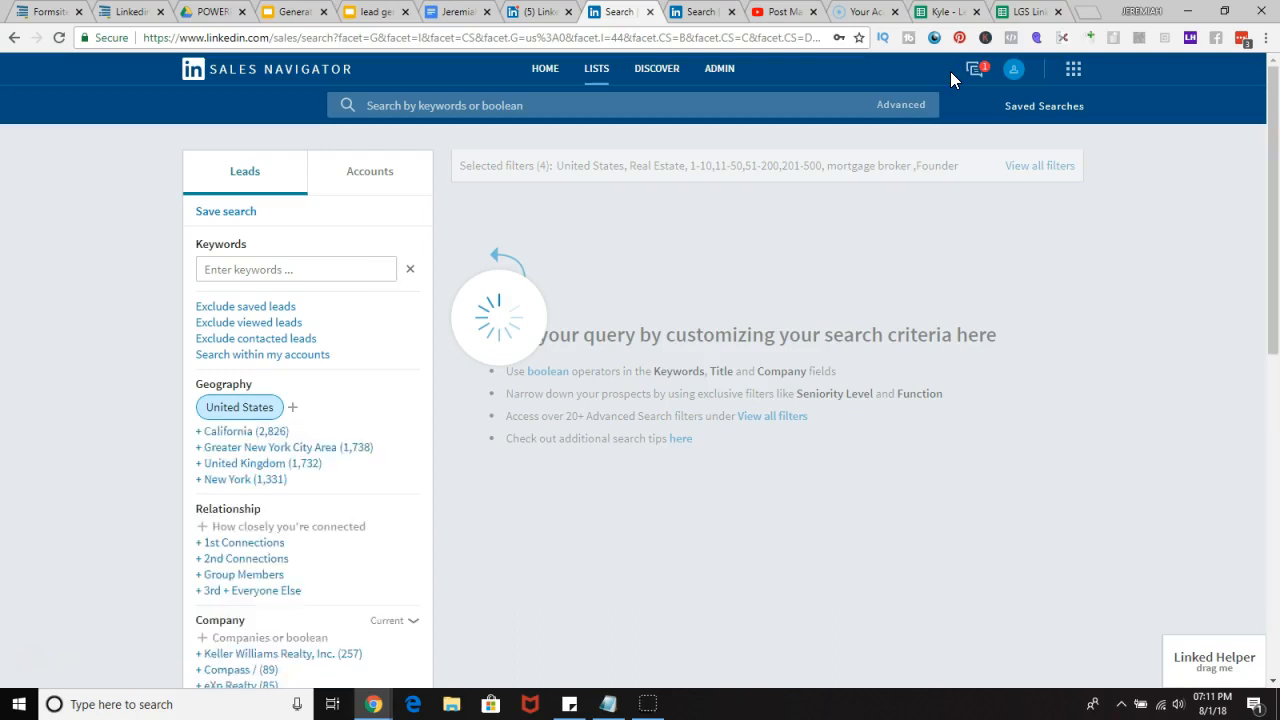
{"action": "scroll", "coordinate": [651, 294], "scroll_direction": "down", "scroll_amount": 1}
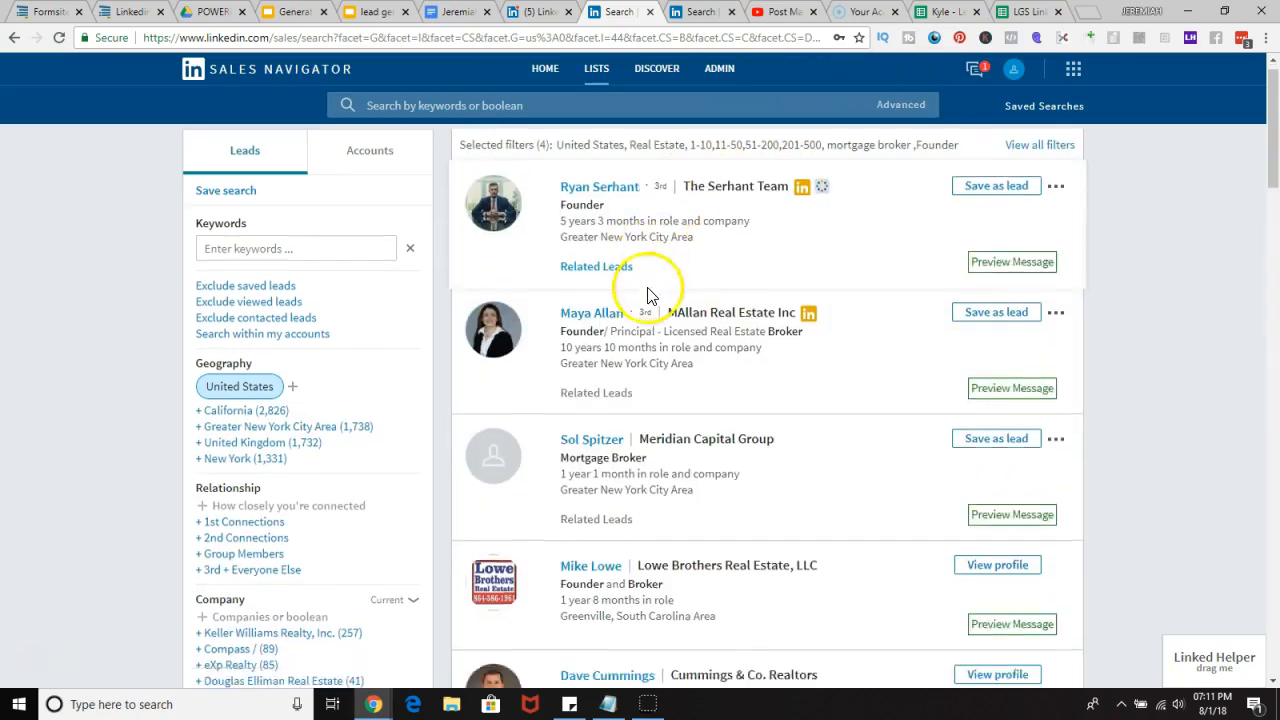
{"action": "scroll", "coordinate": [640, 300], "scroll_direction": "up", "scroll_amount": 1}
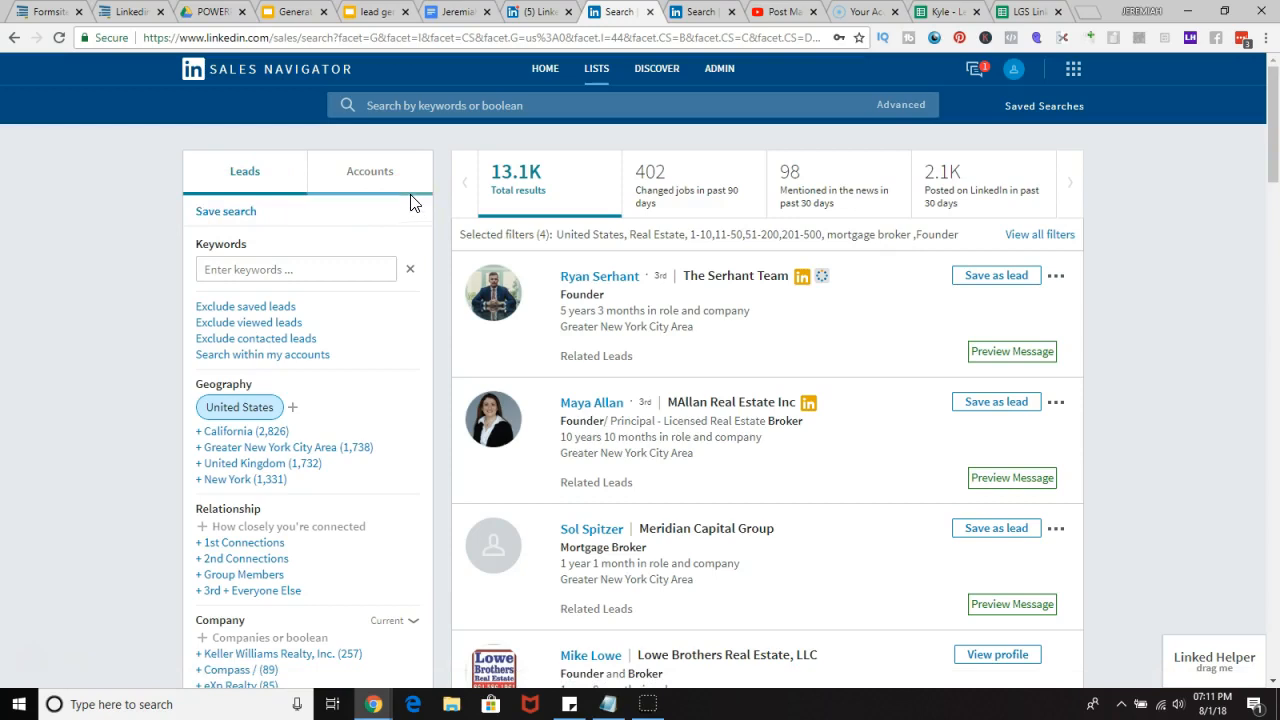
Step: Save the current lead search under the name Add on Mortgage Broker list and close the saved searches dialog
{"action": "left_click", "coordinate": [476, 194]}
{"action": "left_click", "coordinate": [477, 178]}
{"action": "left_click", "coordinate": [228, 212]}
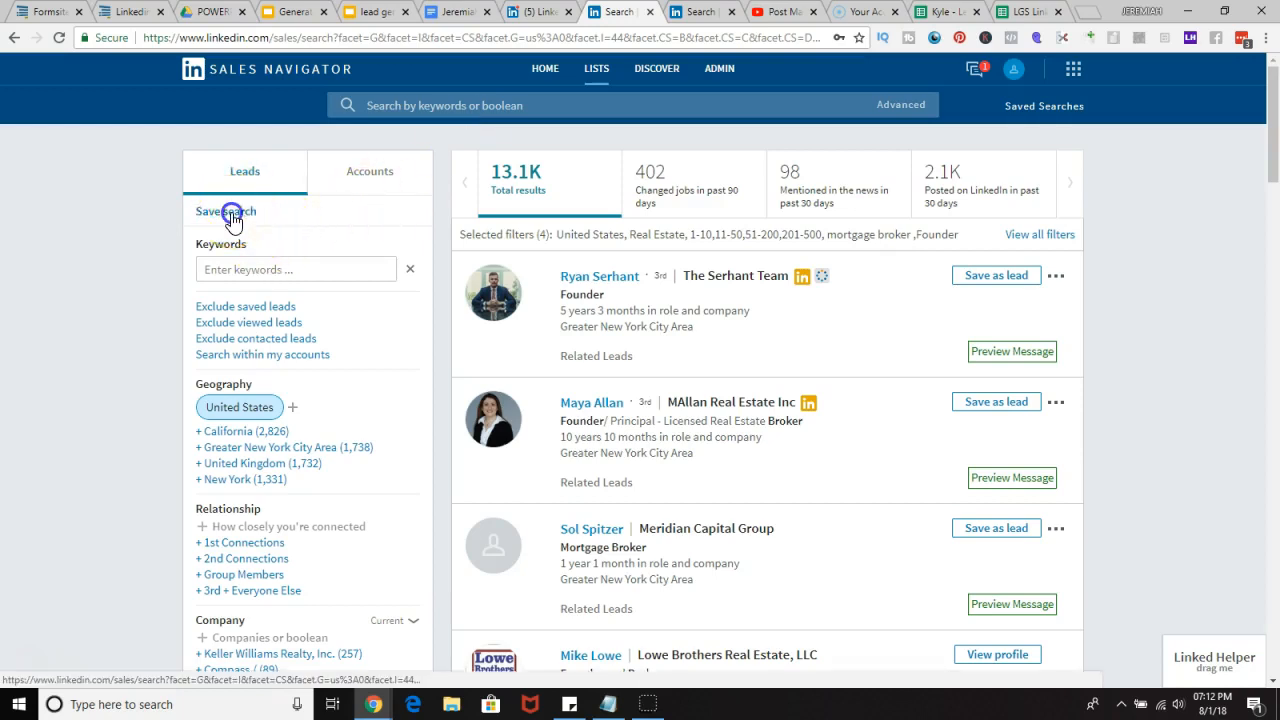
{"action": "left_click", "coordinate": [376, 386]}
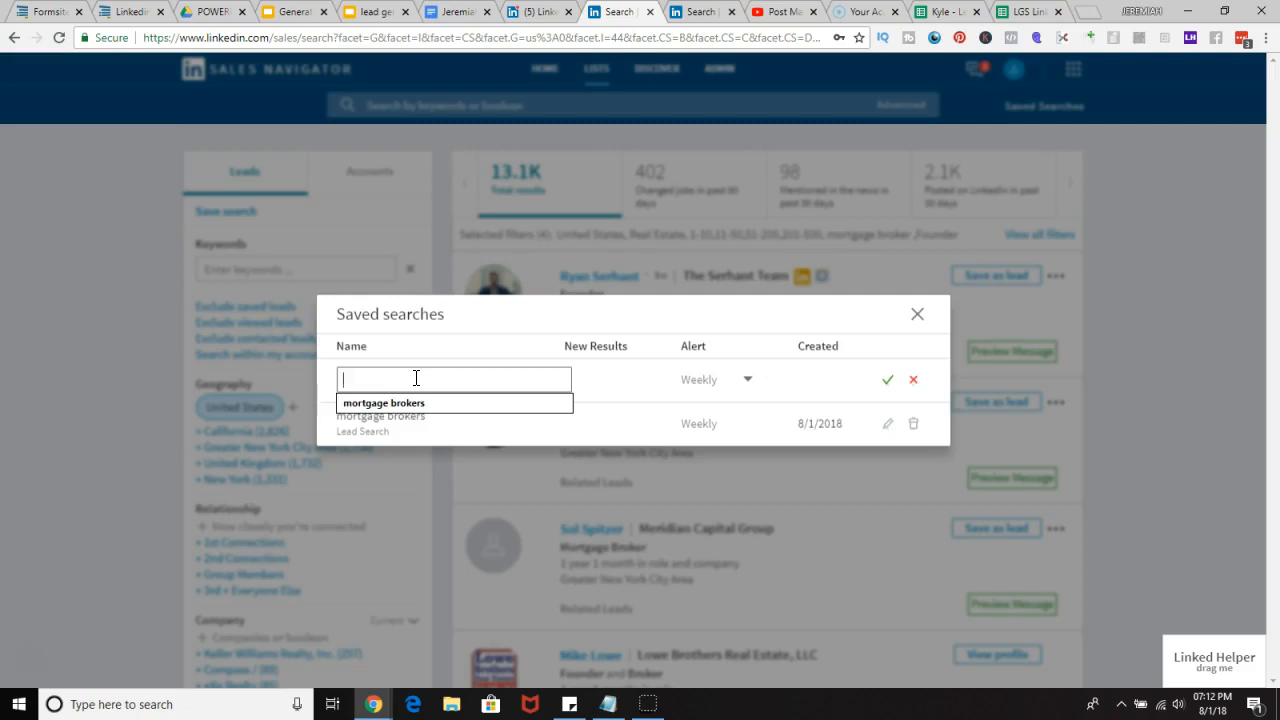
{"action": "type", "text": "Add"}
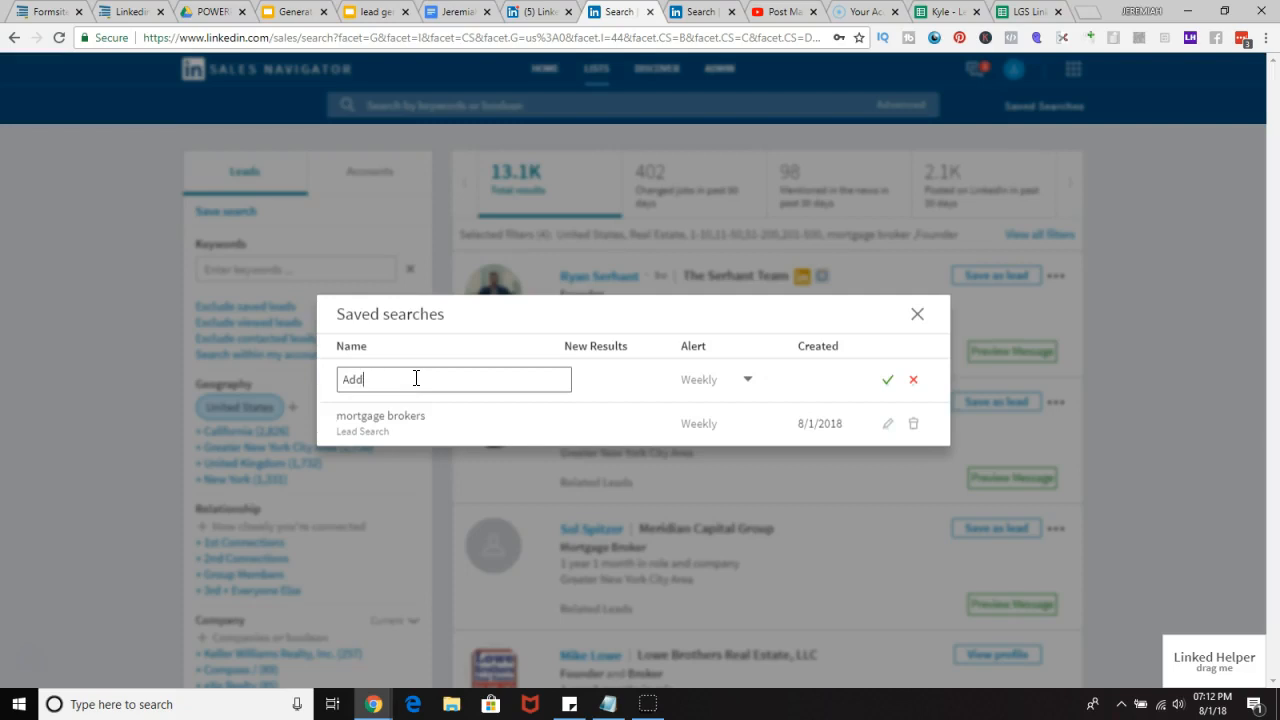
{"action": "type", "text": "it on Mortgage Broker list"}
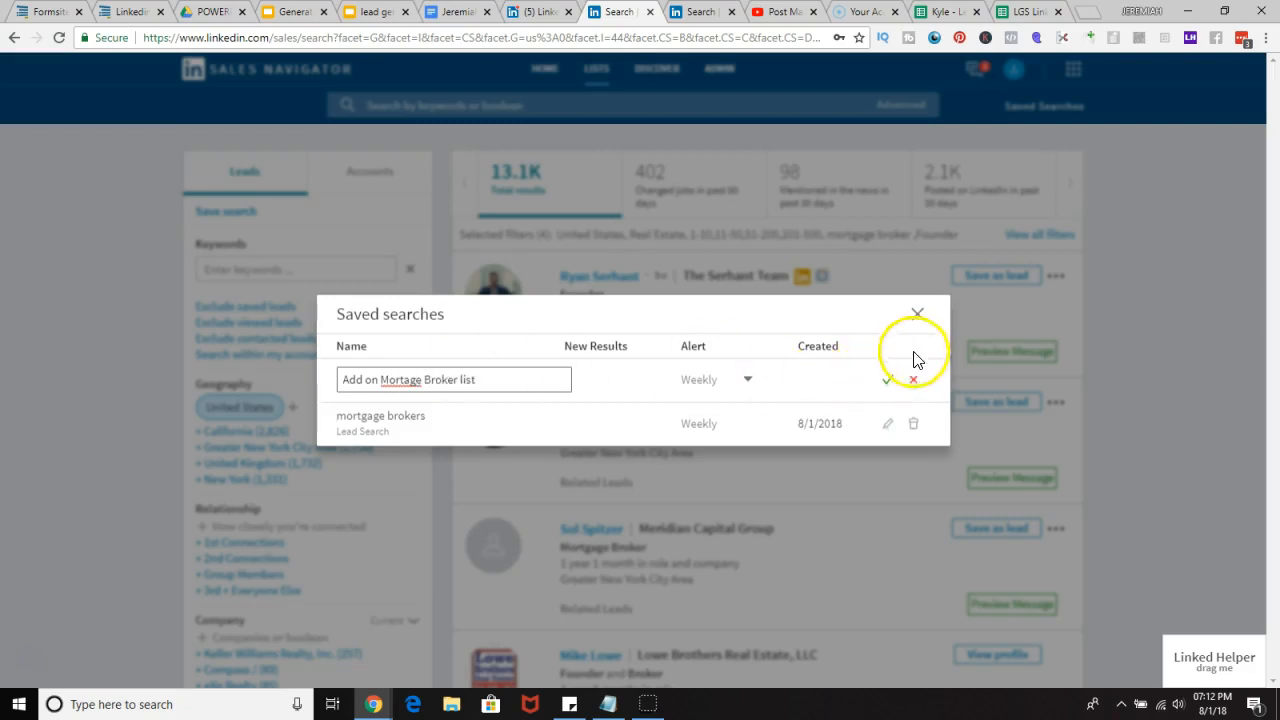
{"action": "left_click", "coordinate": [889, 382]}
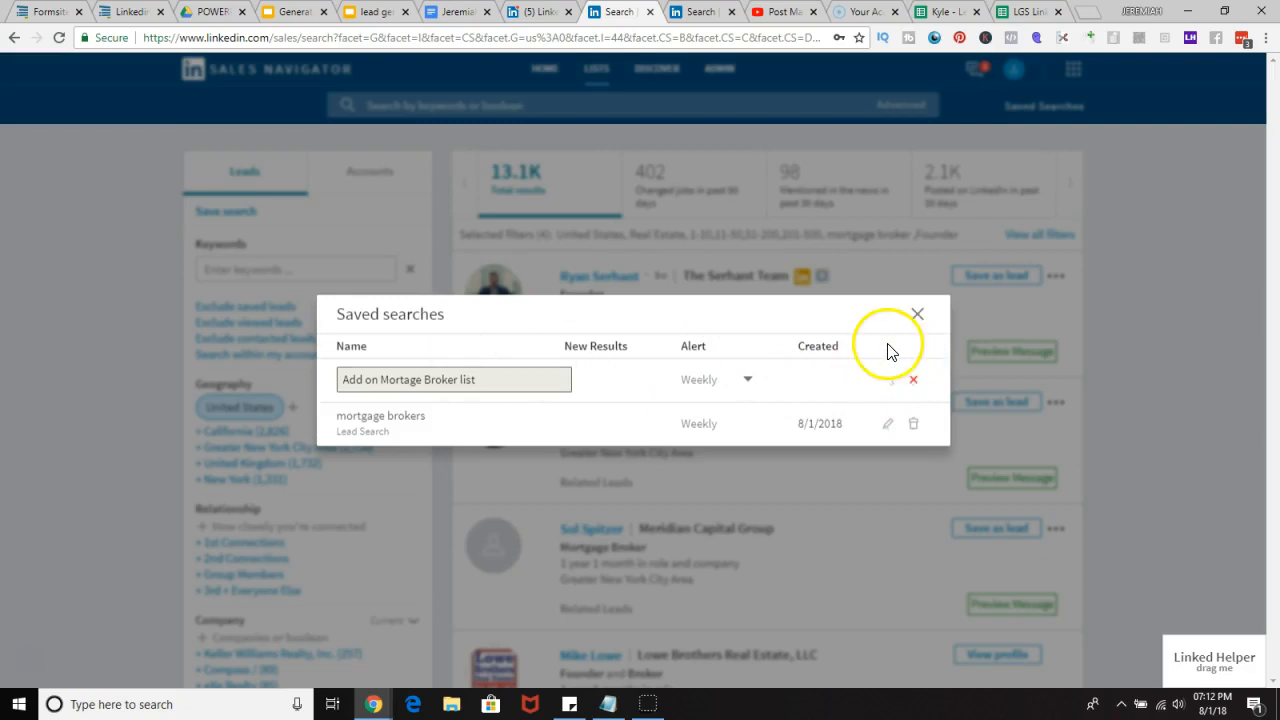
{"action": "left_click", "coordinate": [917, 314]}
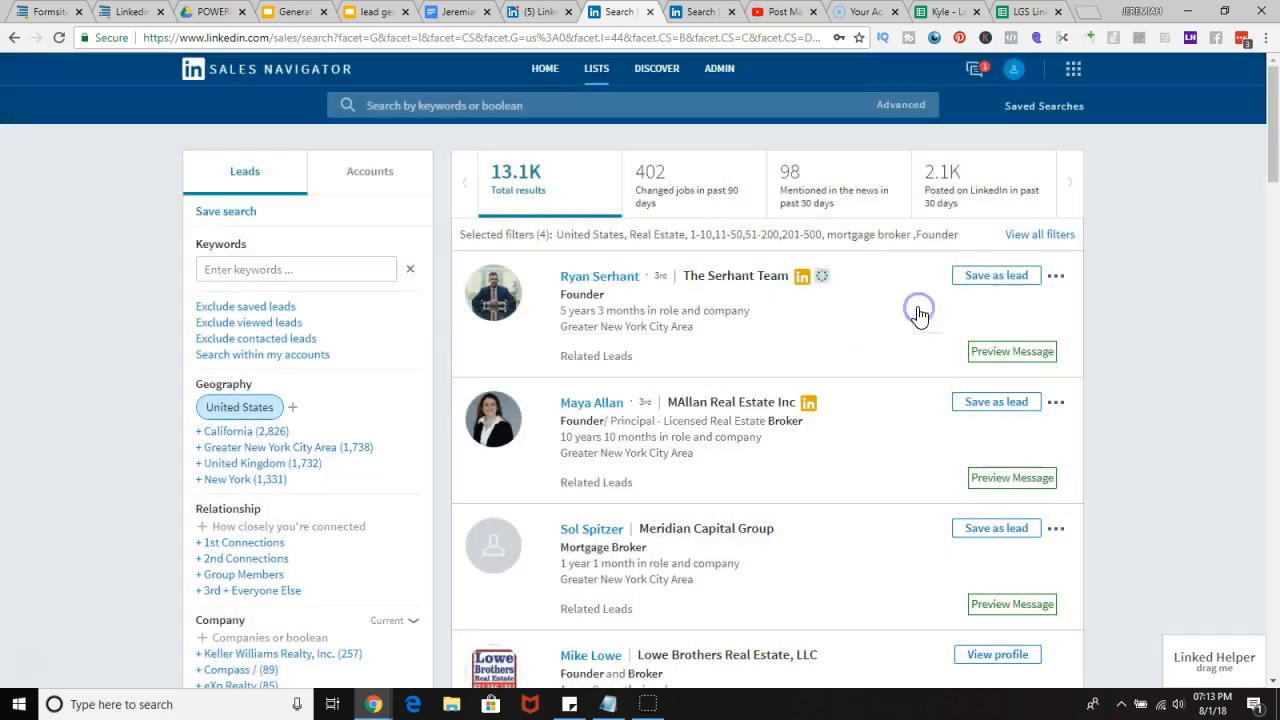
{"action": "left_click", "coordinate": [1045, 106]}
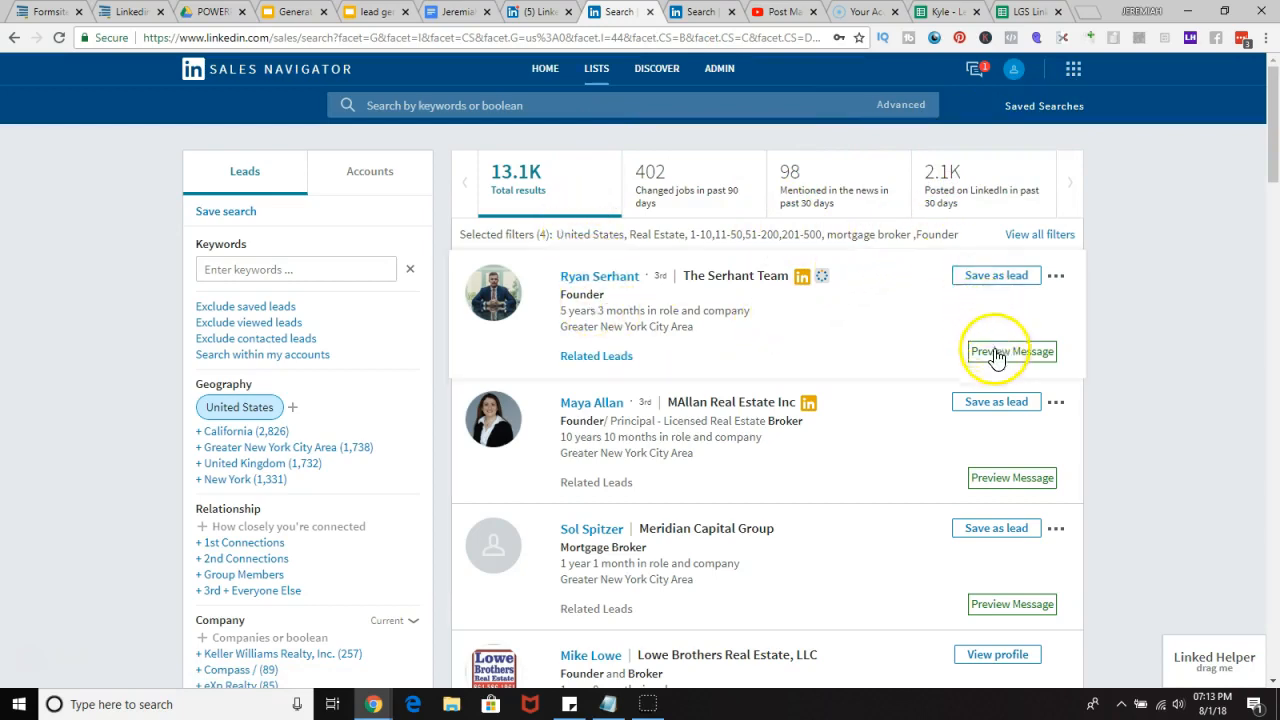
{"action": "scroll", "coordinate": [1000, 470], "scroll_direction": "down", "scroll_amount": 4}
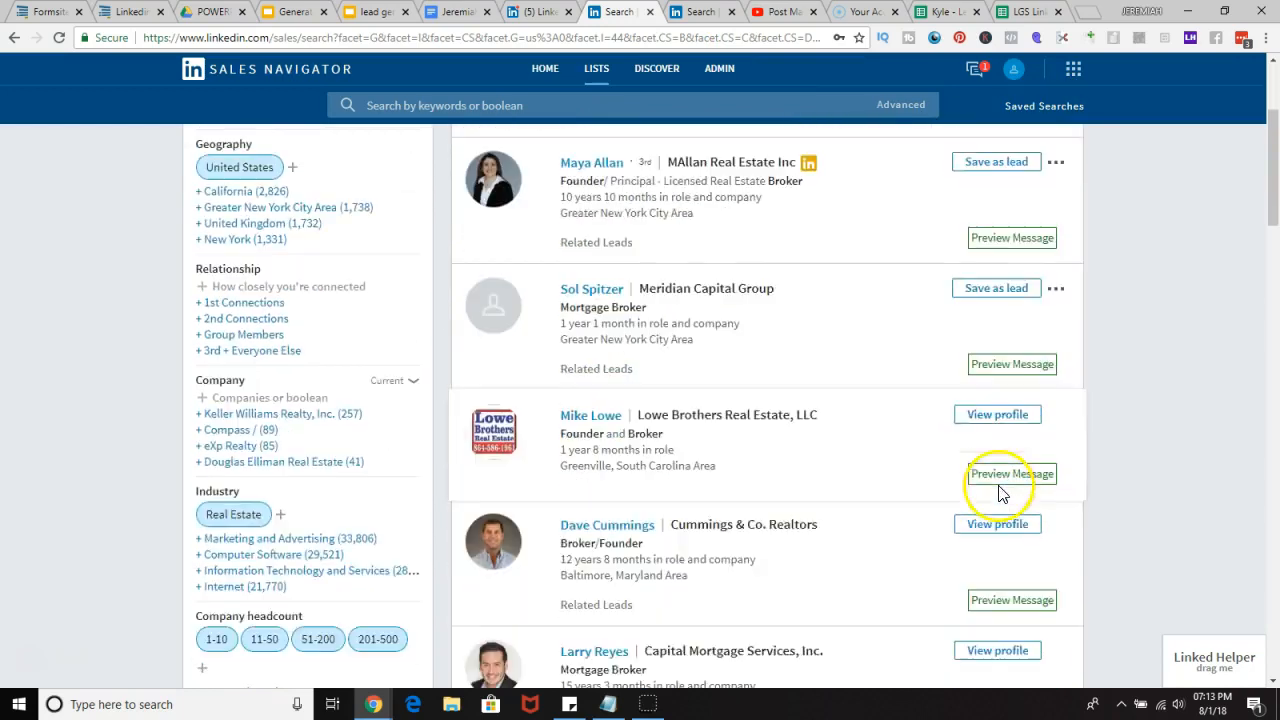
{"action": "scroll", "coordinate": [997, 492], "scroll_direction": "up", "scroll_amount": 4}
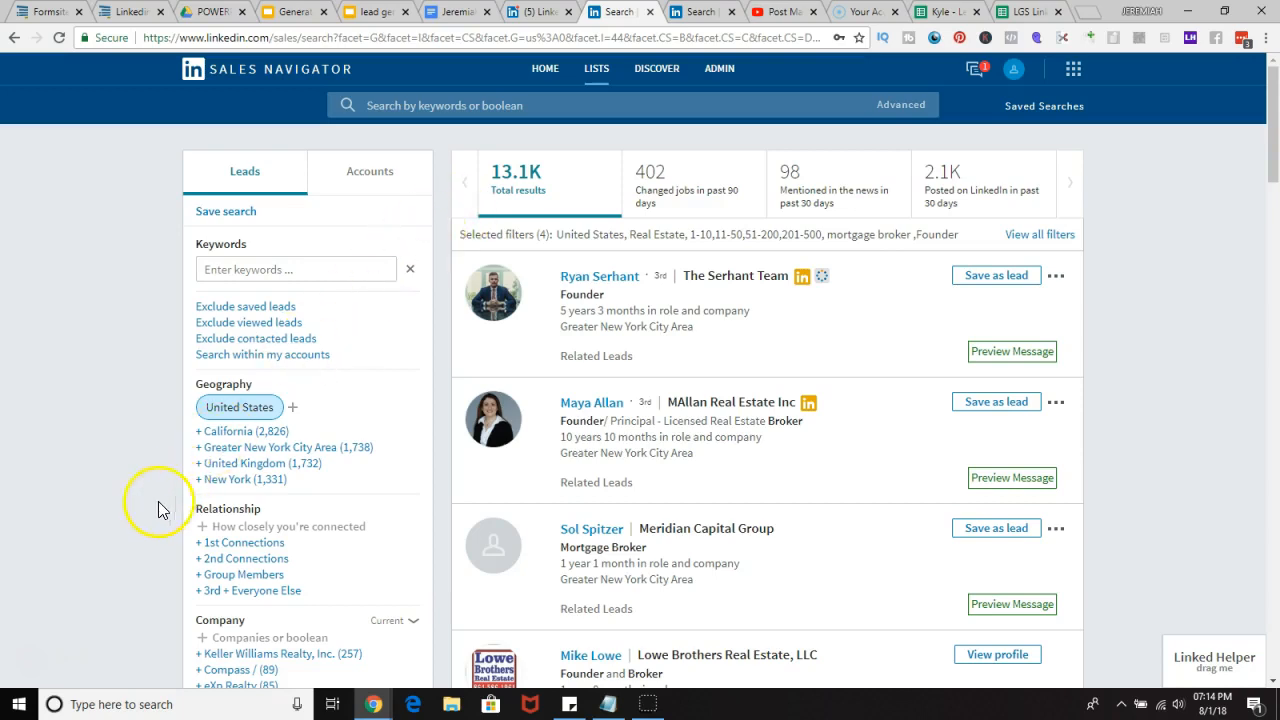
{"action": "left_click", "coordinate": [39, 655]}
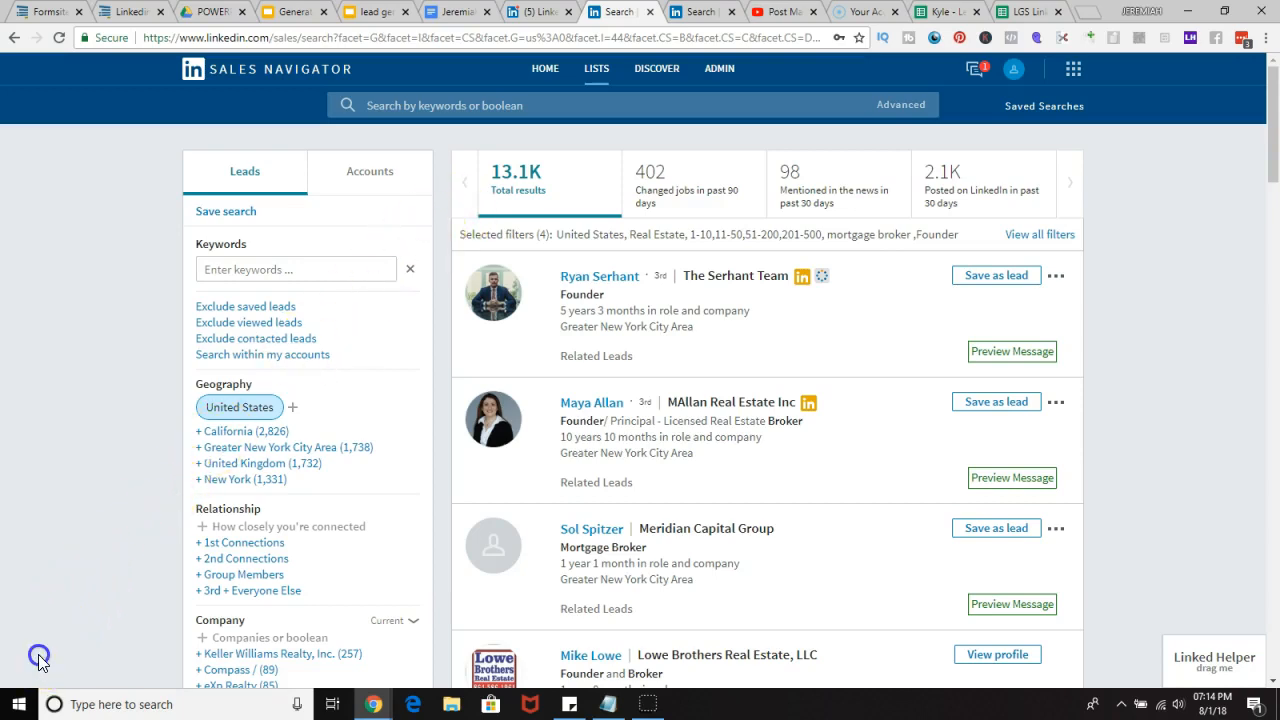